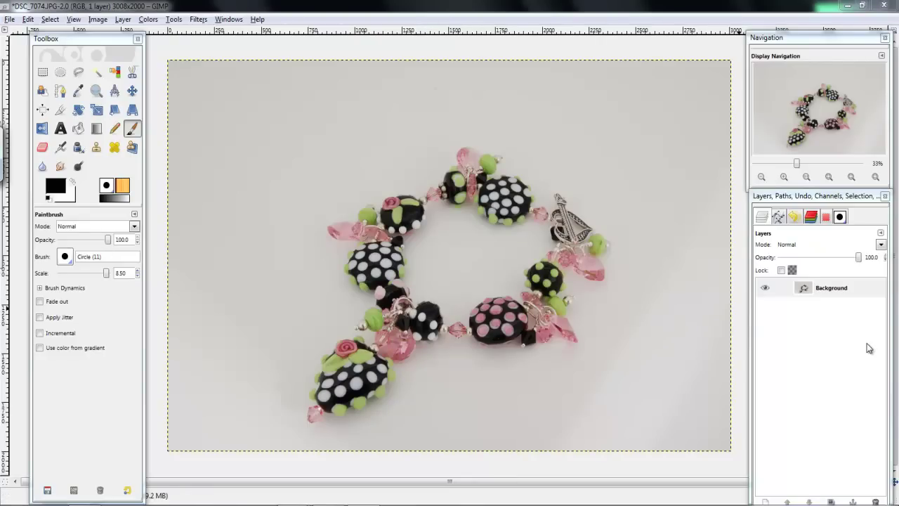
Step: Duplicate the Background layer and make the new Background copy active
left_click(848, 286)
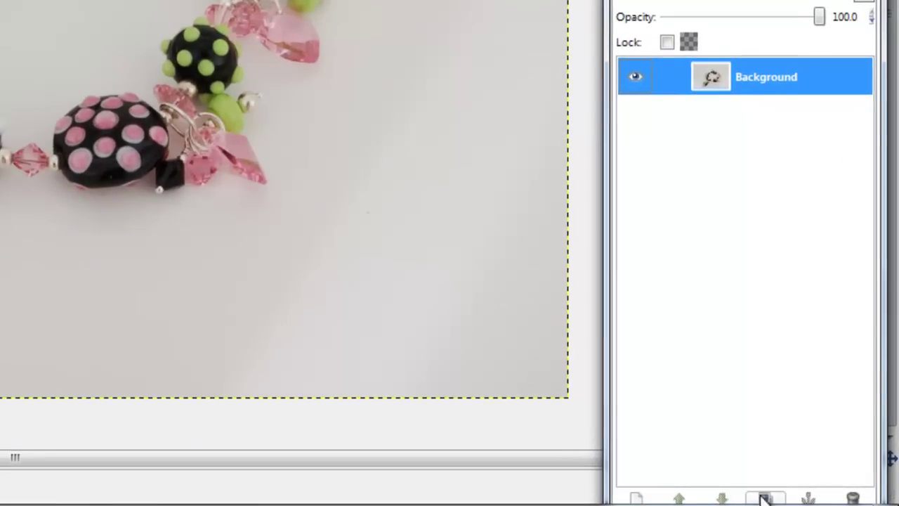
left_click(831, 502)
left_click(780, 112)
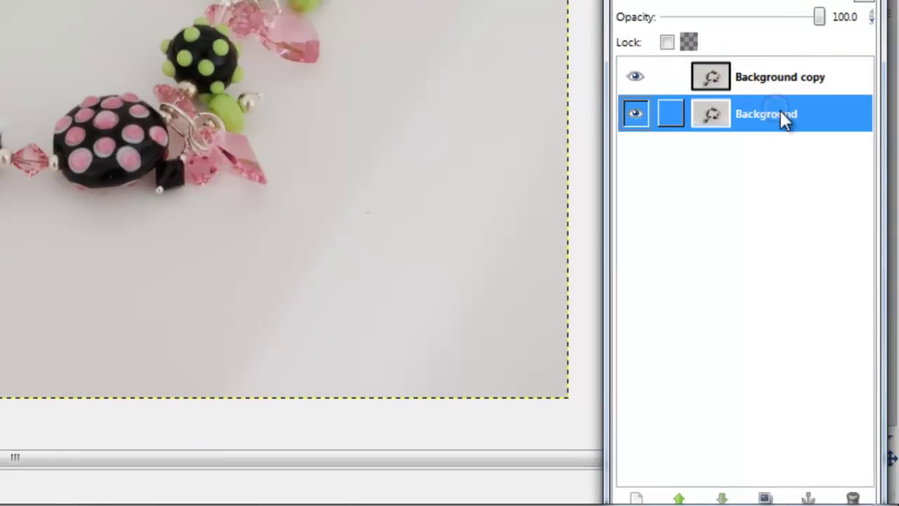
left_click(788, 79)
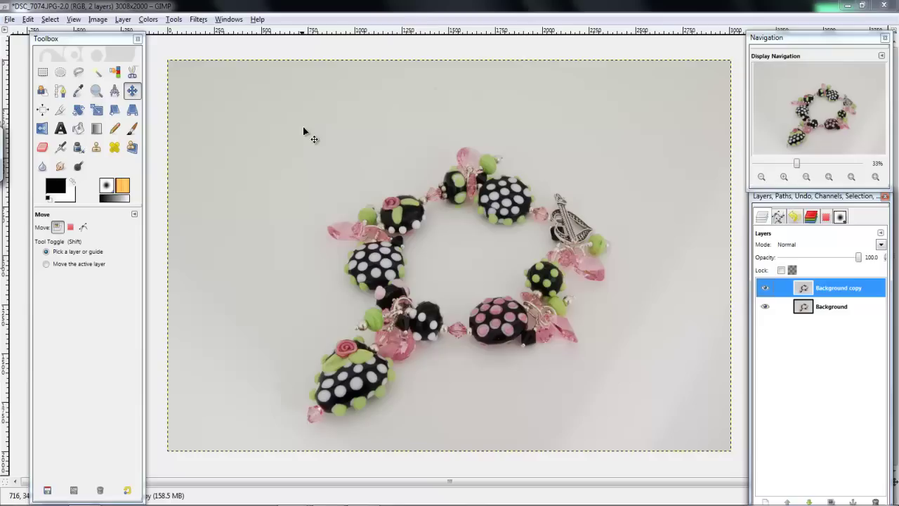
Step: Apply Levels to Background copy with input levels 25, 1.17 and 212
left_click(150, 21)
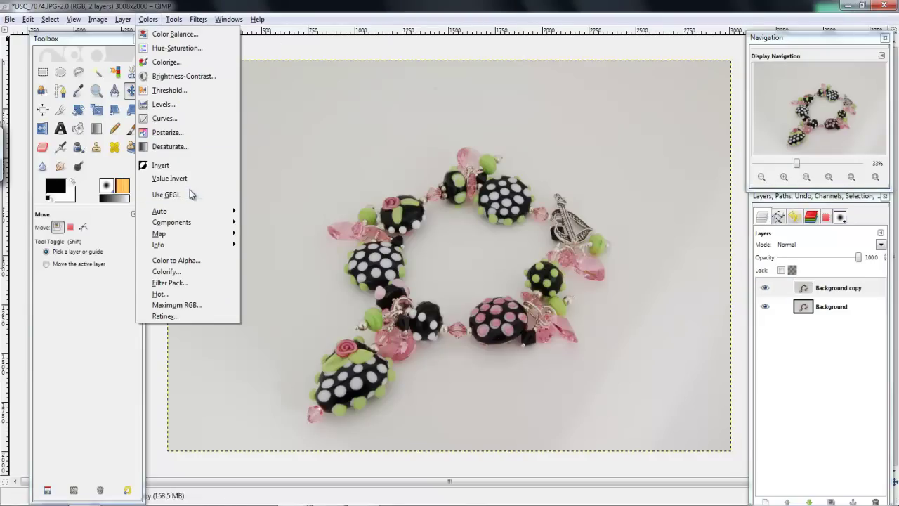
left_click(163, 105)
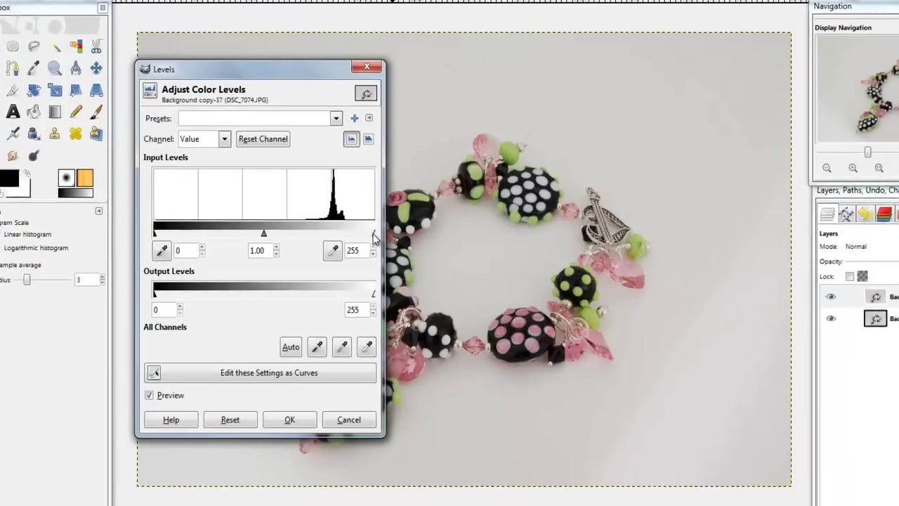
left_click_drag(369, 234, 335, 238)
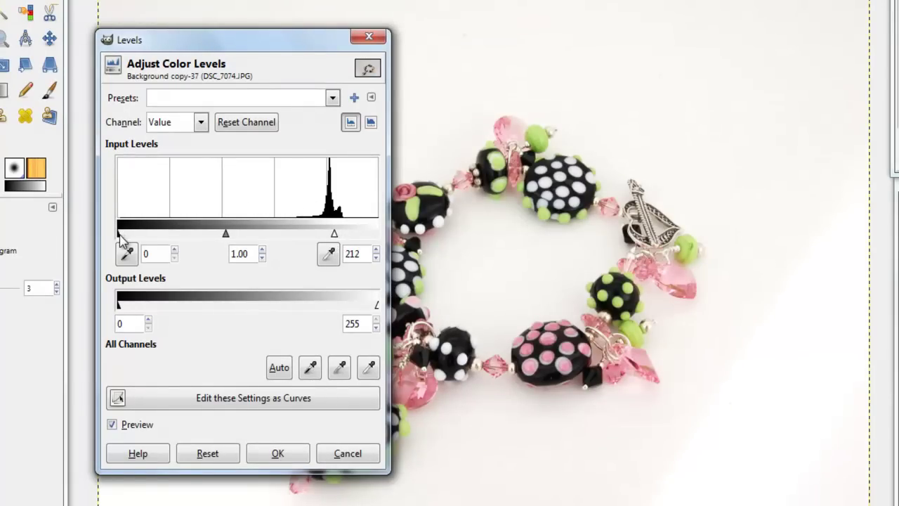
left_click_drag(119, 235, 142, 234)
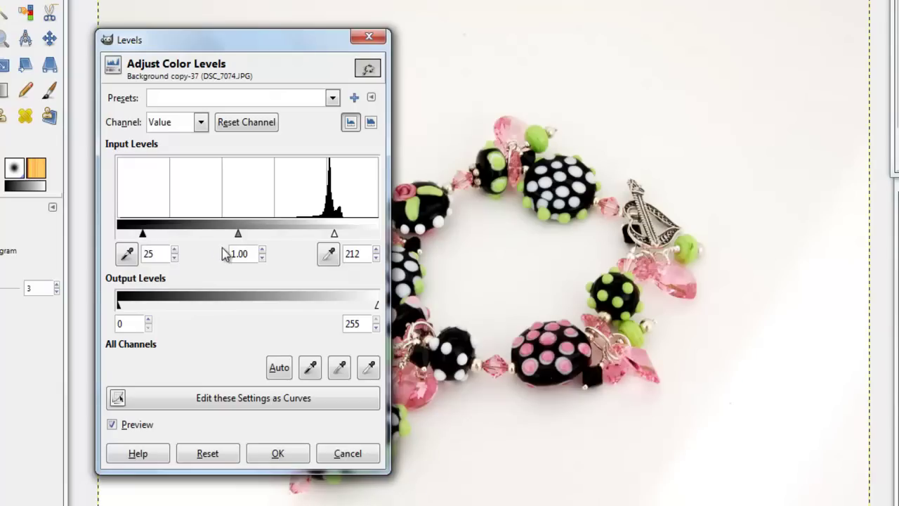
left_click_drag(238, 236, 236, 235)
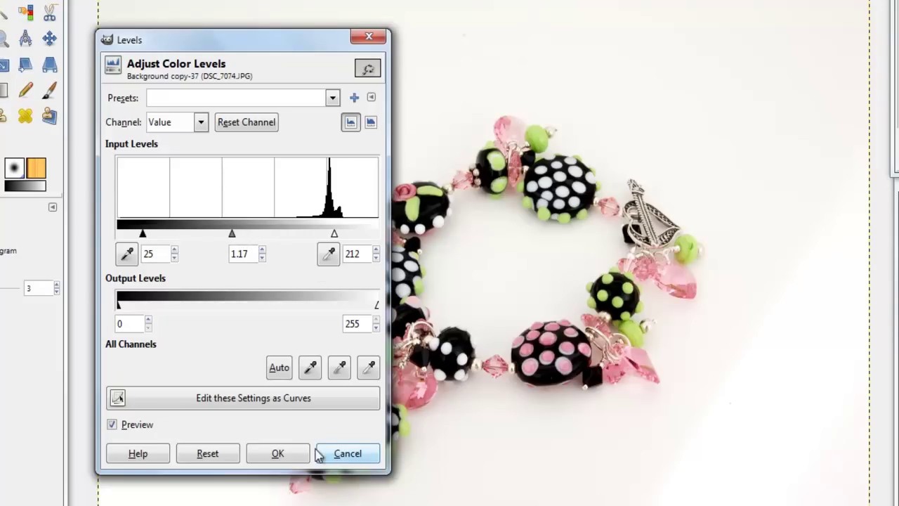
left_click(280, 451)
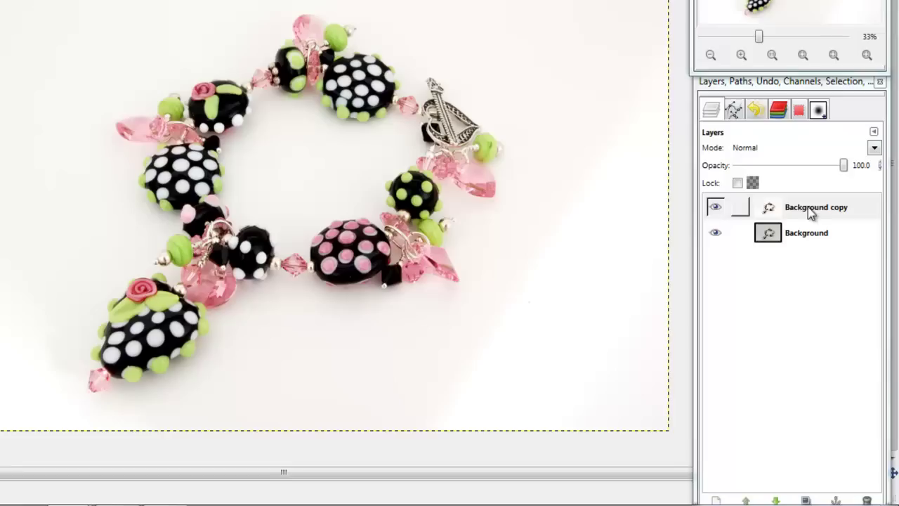
Step: Duplicate Background copy and blur Background copy#1 with a 25 px Gaussian Blur, previewed on the rose bead
left_click(807, 211)
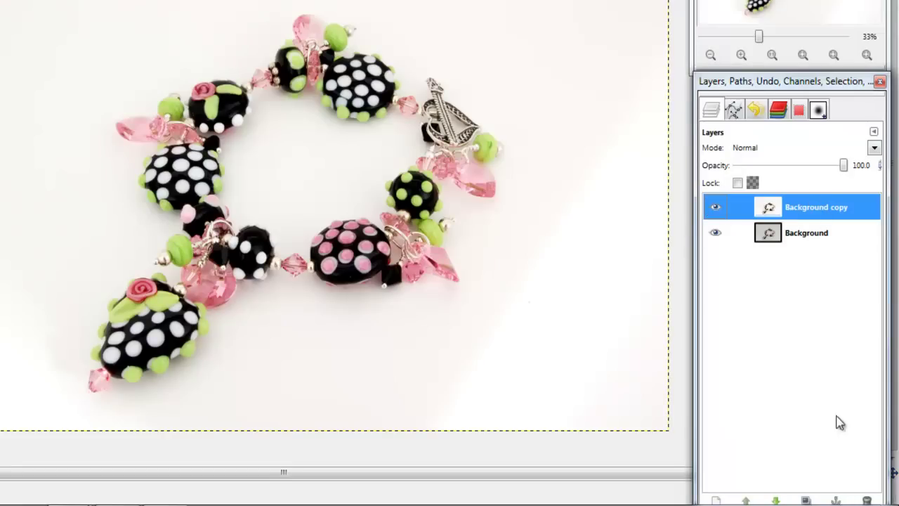
left_click(807, 499)
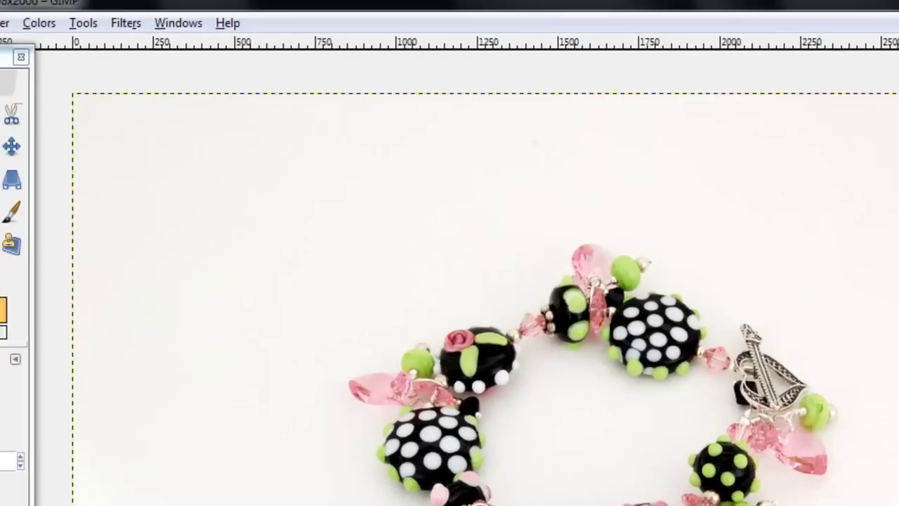
left_click(145, 36)
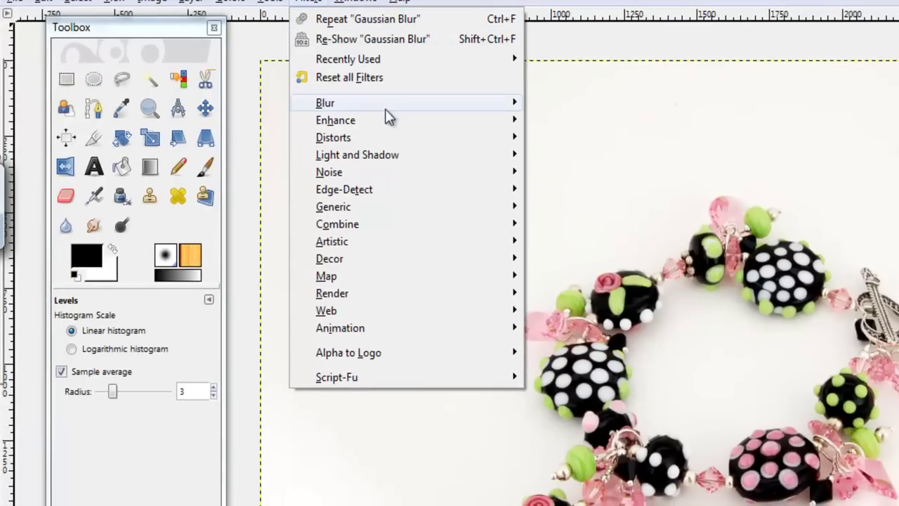
mouse_move(518, 104)
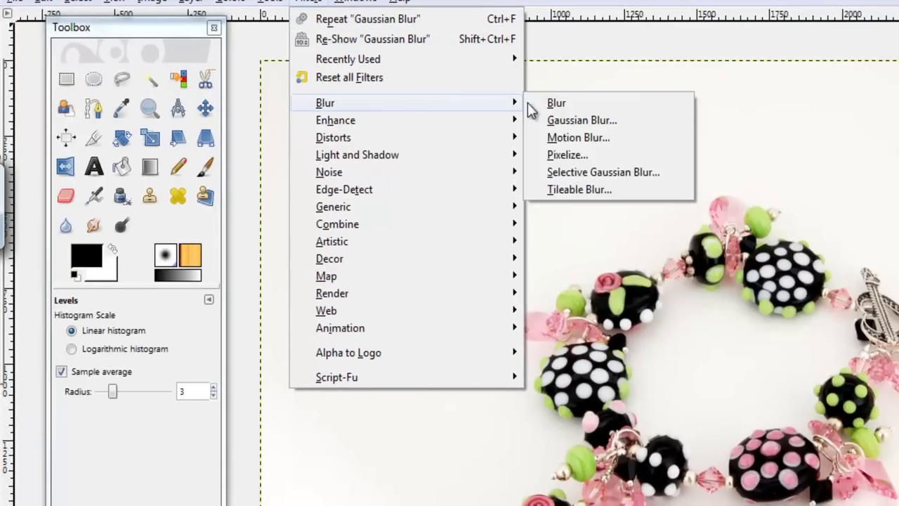
left_click(601, 123)
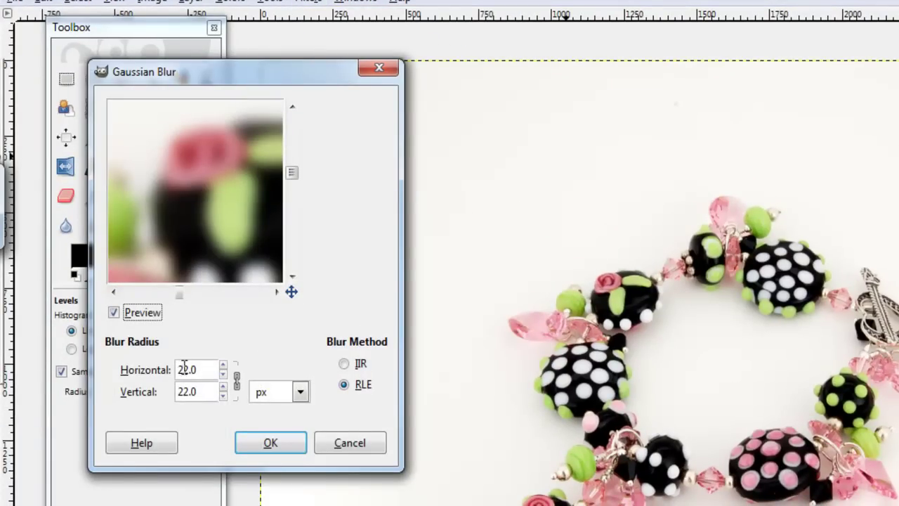
left_click_drag(208, 217, 233, 237)
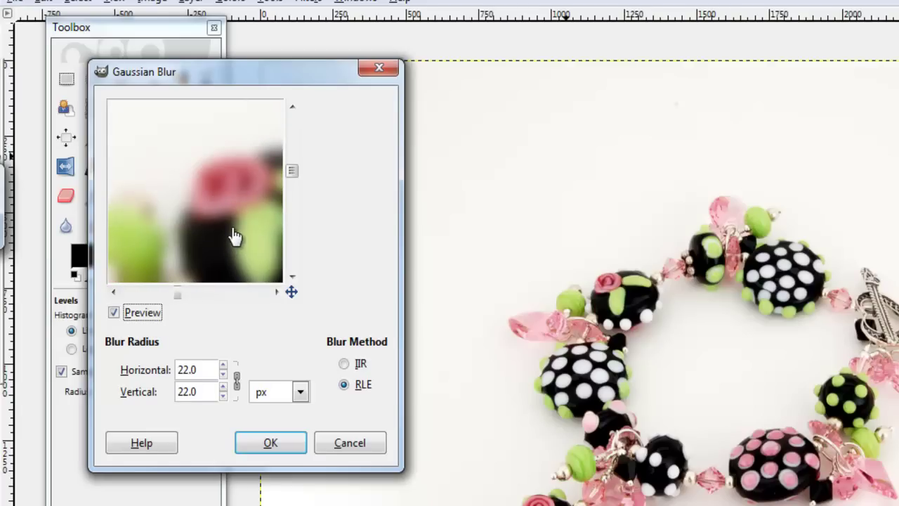
left_click_drag(231, 251, 227, 193)
left_click(224, 366)
left_click(223, 366)
left_click(223, 366)
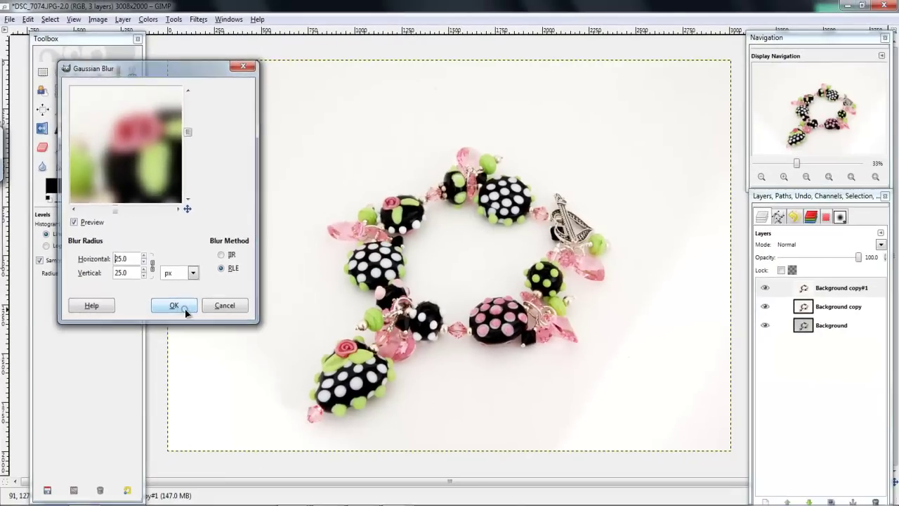
left_click(173, 306)
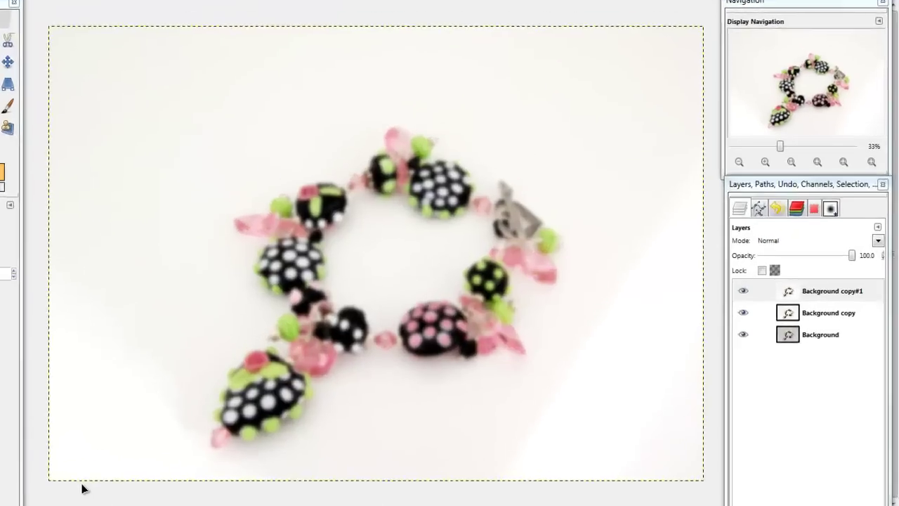
left_click(836, 289)
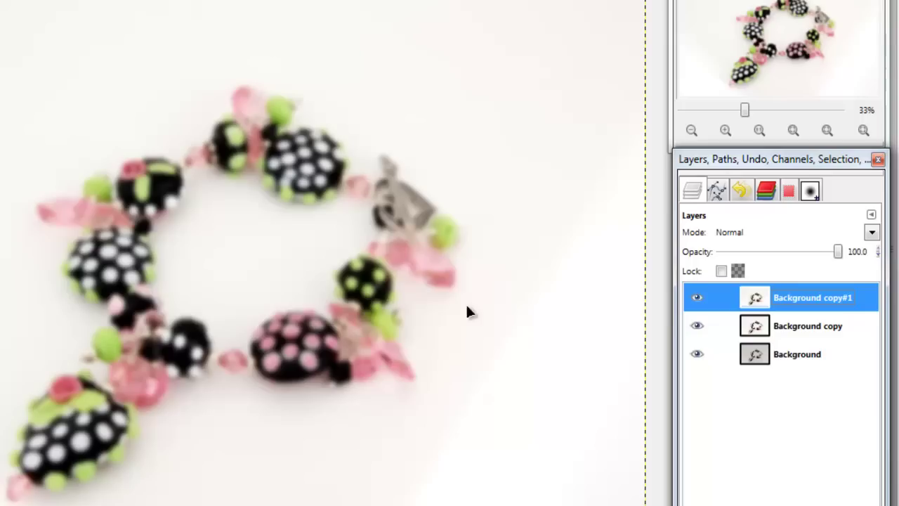
Step: Attach a White (full opacity) layer mask to Background copy#1
right_click(764, 294)
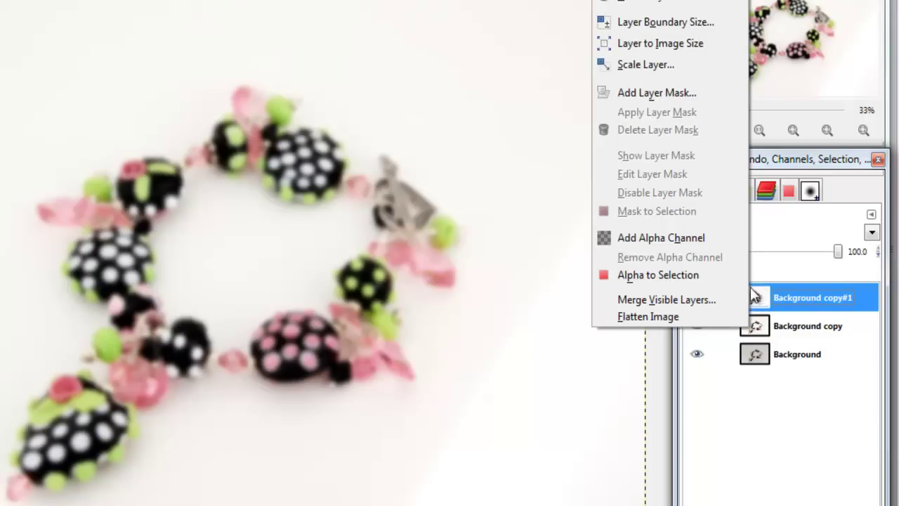
left_click(688, 93)
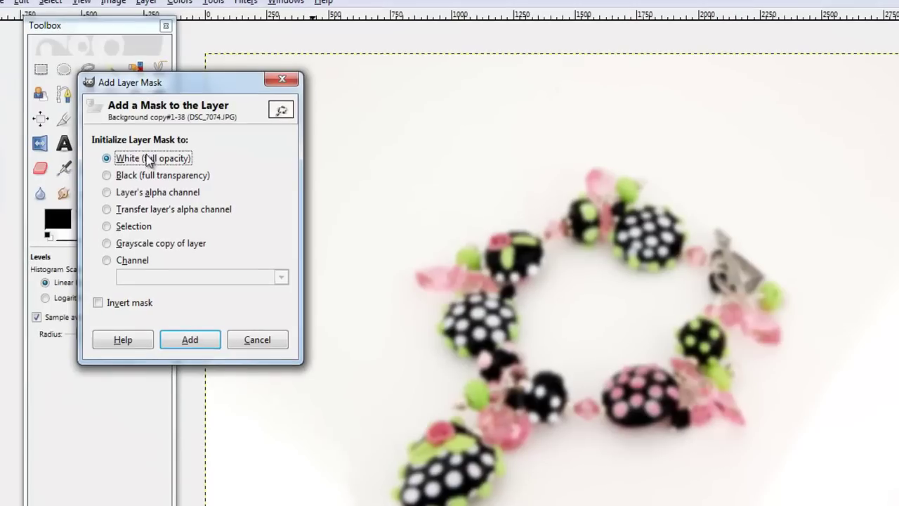
left_click(203, 344)
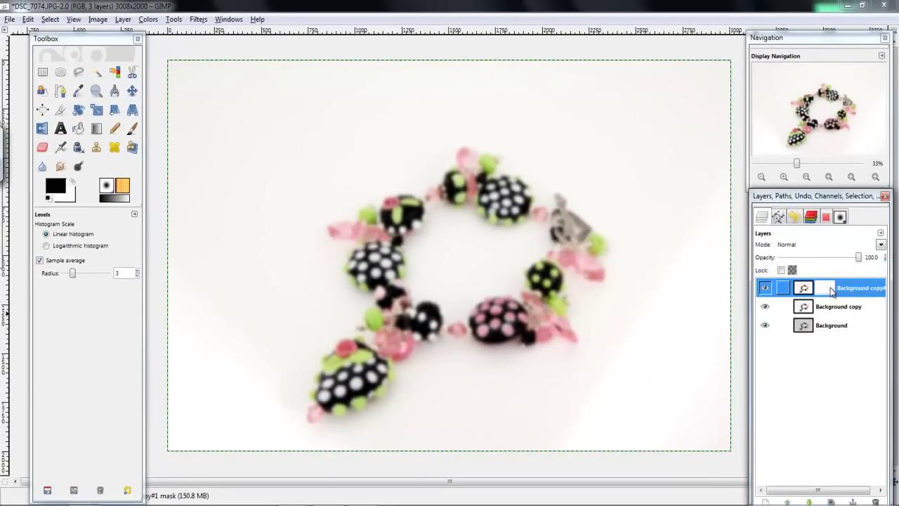
Step: Draw a Bi-linear gradient upward across the bracelet's middle on the layer mask
left_click(96, 128)
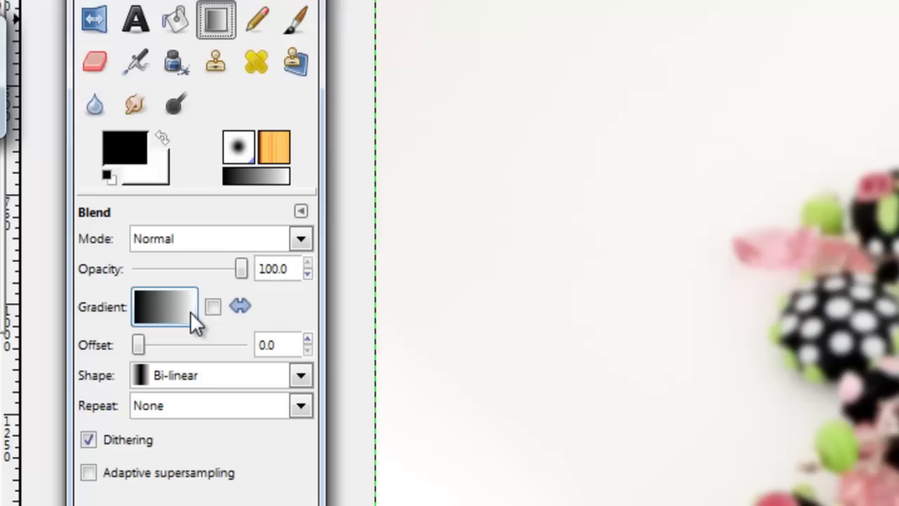
left_click(173, 373)
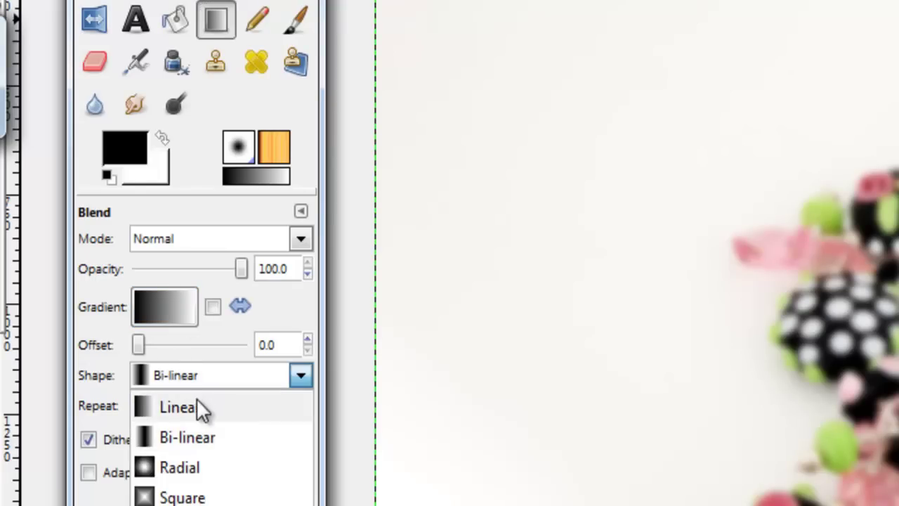
left_click(218, 437)
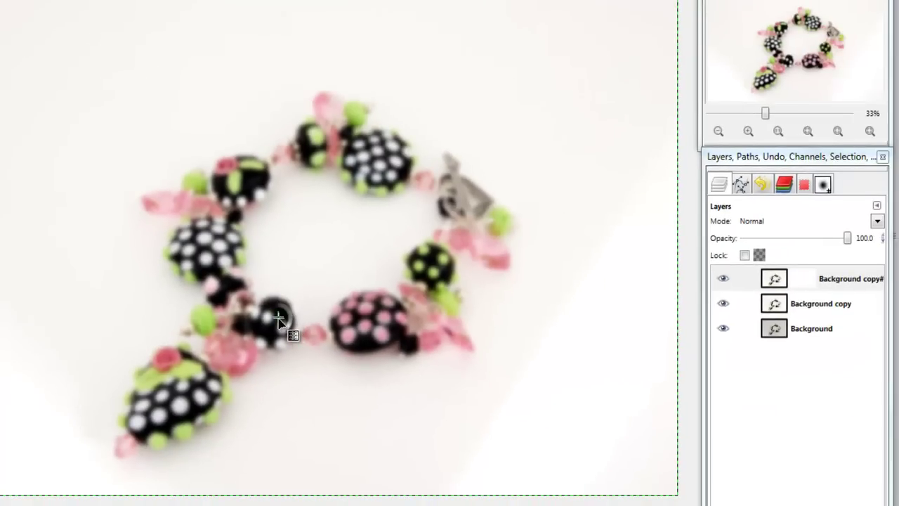
left_click(278, 319)
left_click_drag(278, 318, 282, 223)
left_click(285, 232)
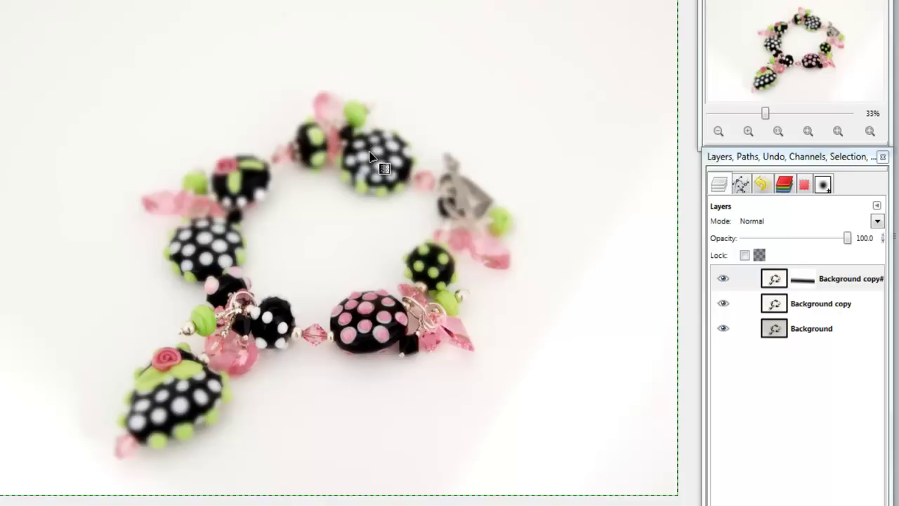
Step: Drag further gradients on the mask, lower left upward, to bring more beads back into focus
left_click(356, 242, "shift")
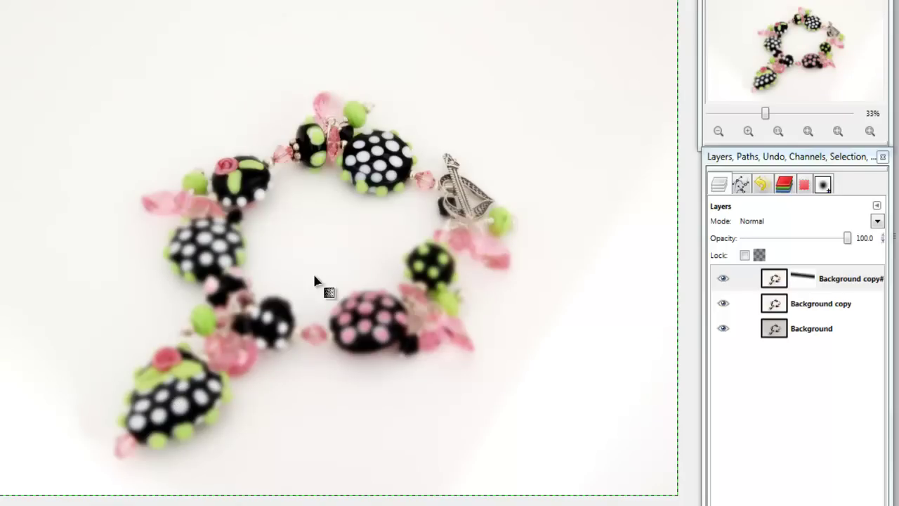
left_click(281, 313, "shift")
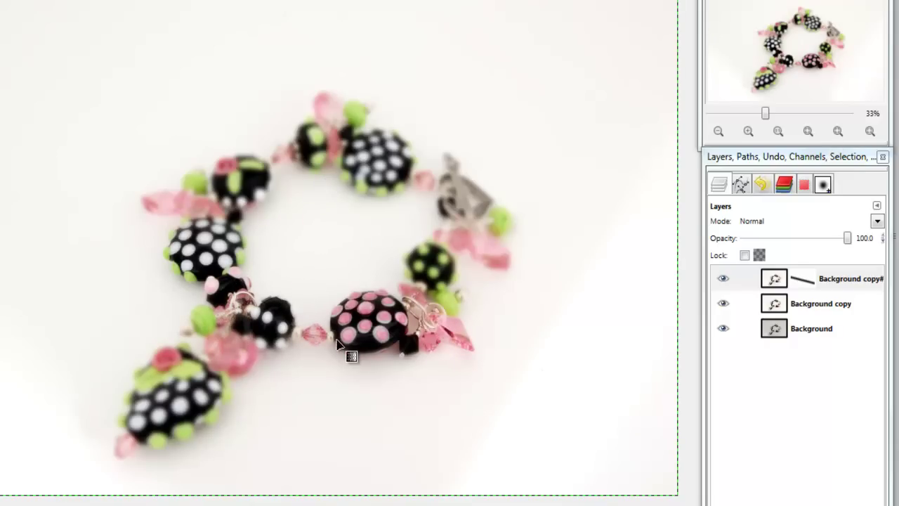
left_click_drag(283, 325, 337, 83)
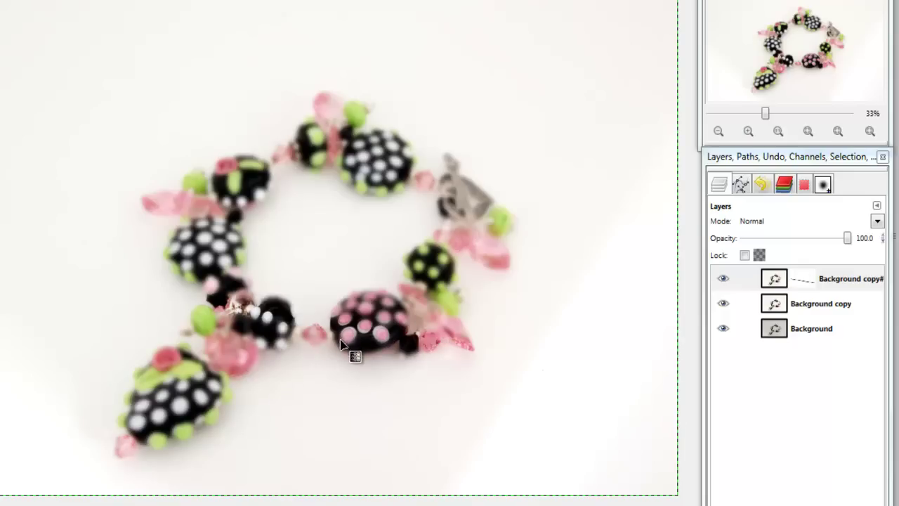
left_click_drag(285, 299, 309, 199)
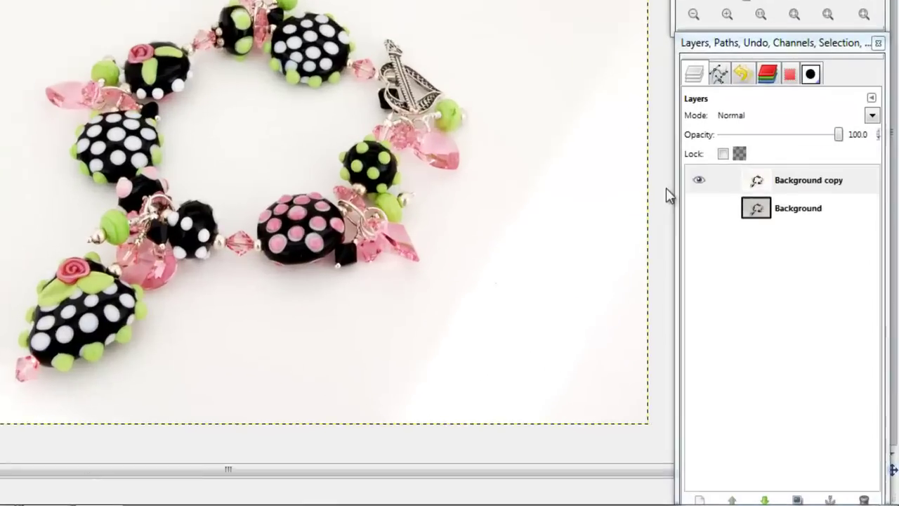
Step: Make Background copy the active layer in the Layers dialog
left_click_drag(838, 288, 707, 303)
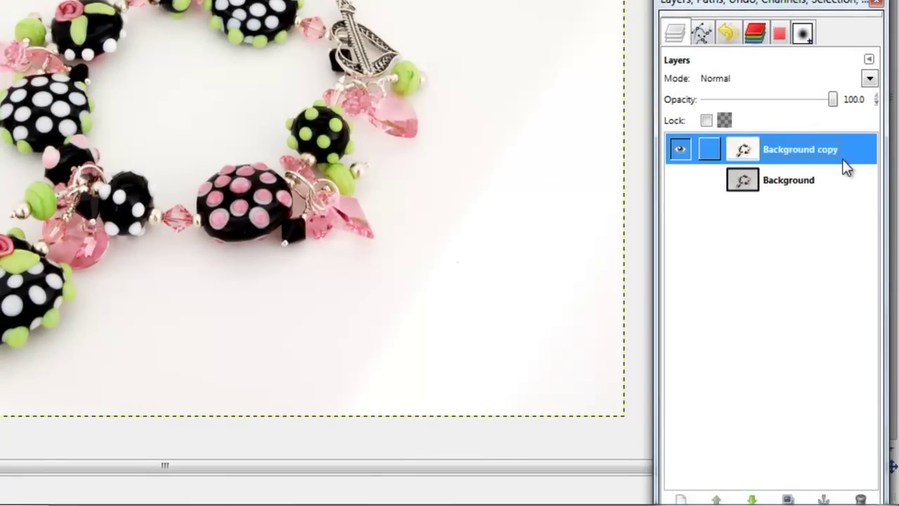
left_click_drag(842, 159, 333, 89)
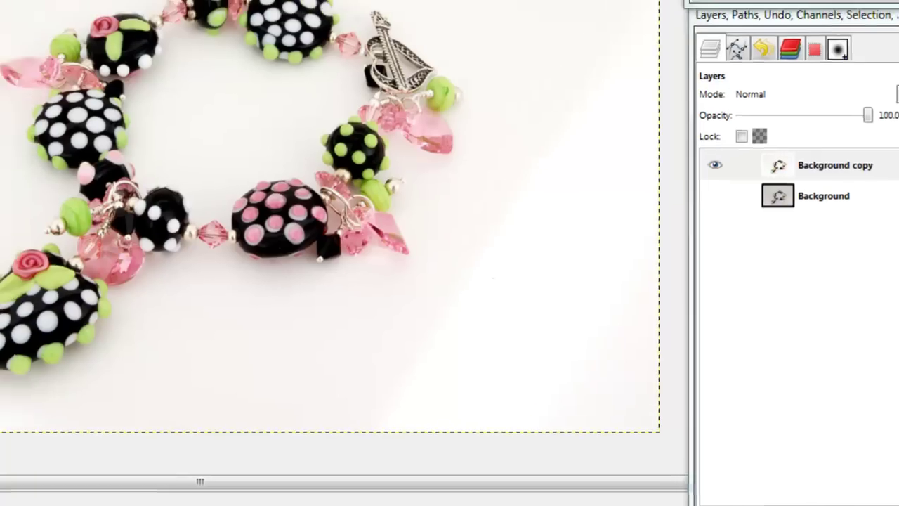
Step: Add a white-filled New Layer on top of the stack and select it
left_click(681, 499)
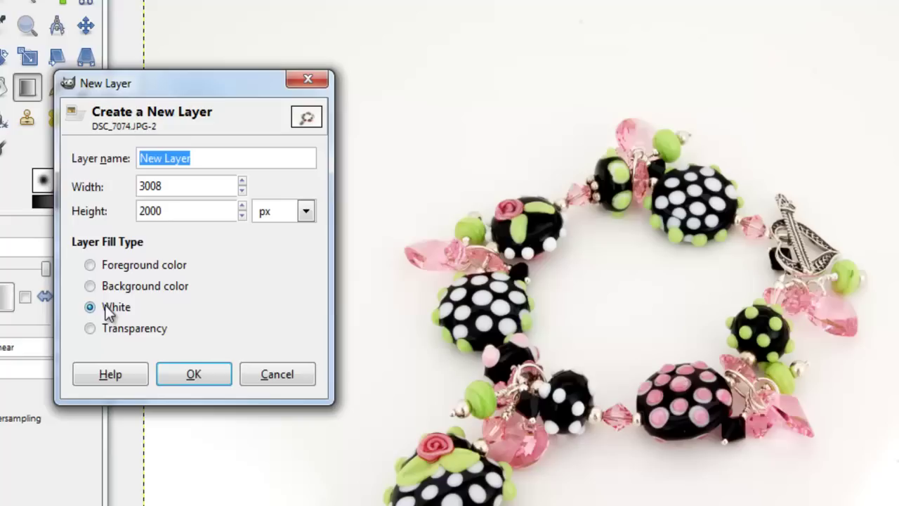
left_click(208, 375)
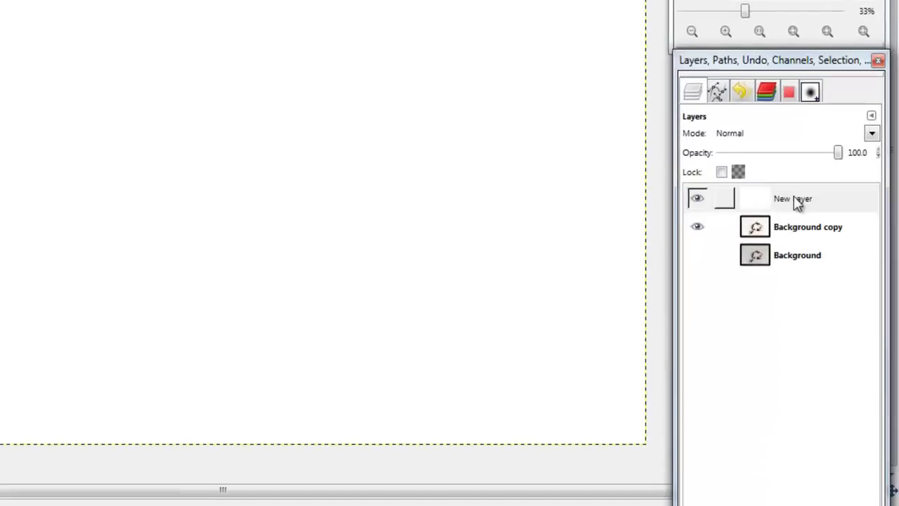
left_click(831, 289)
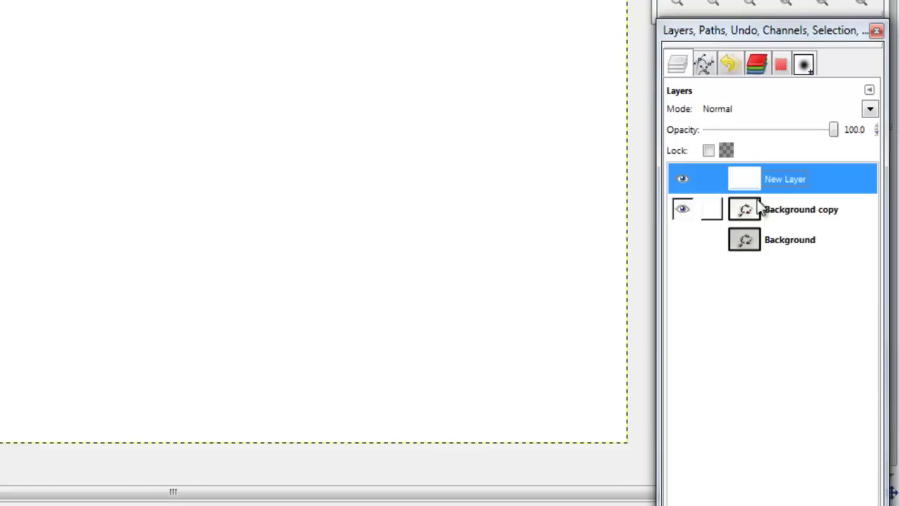
Step: Set New Layer's mode to Color to make the photo grayscale, then hide it to compare
left_click(870, 107)
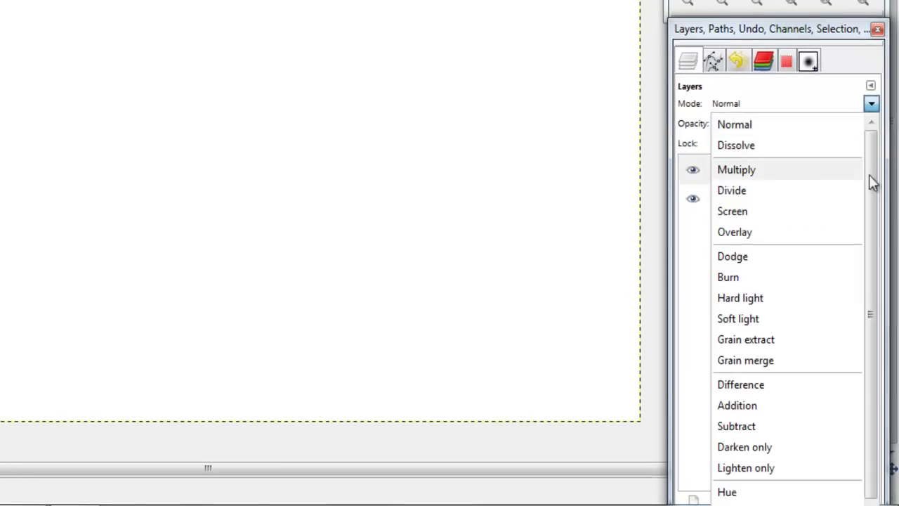
scroll(823, 340, "down", 1)
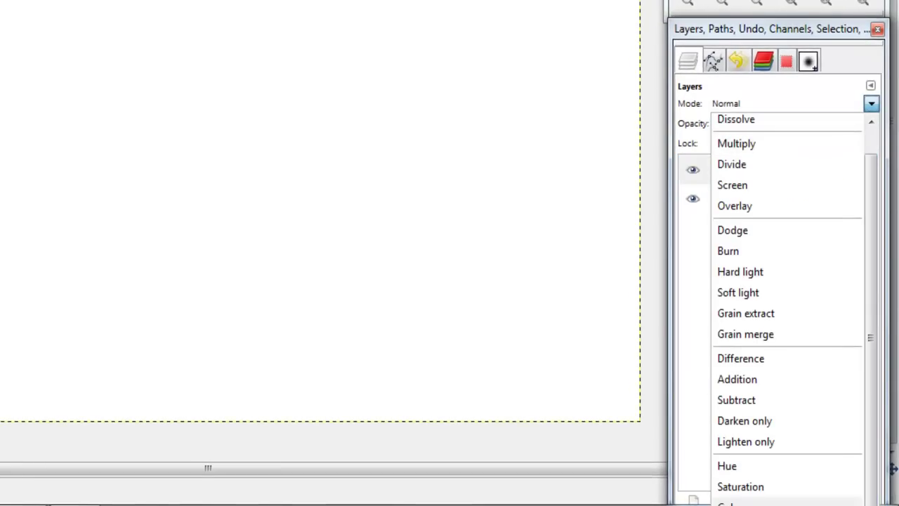
left_click(731, 503)
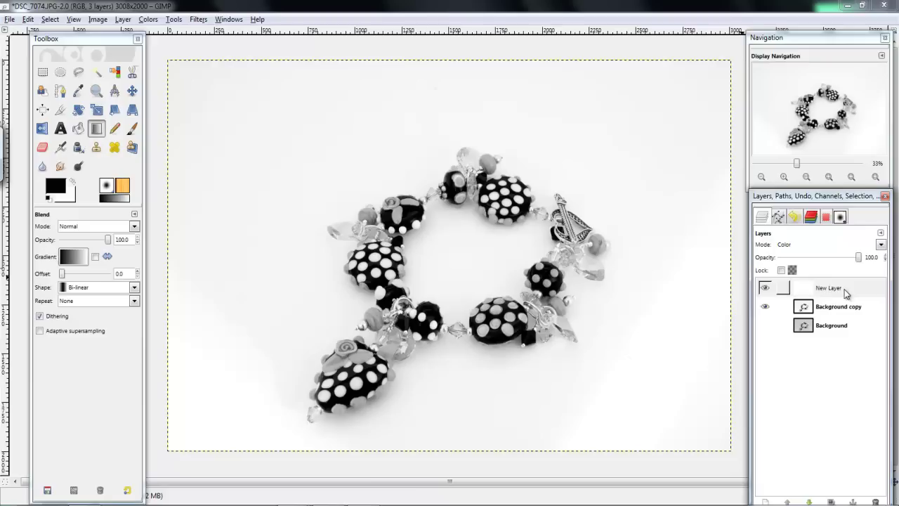
left_click(846, 289)
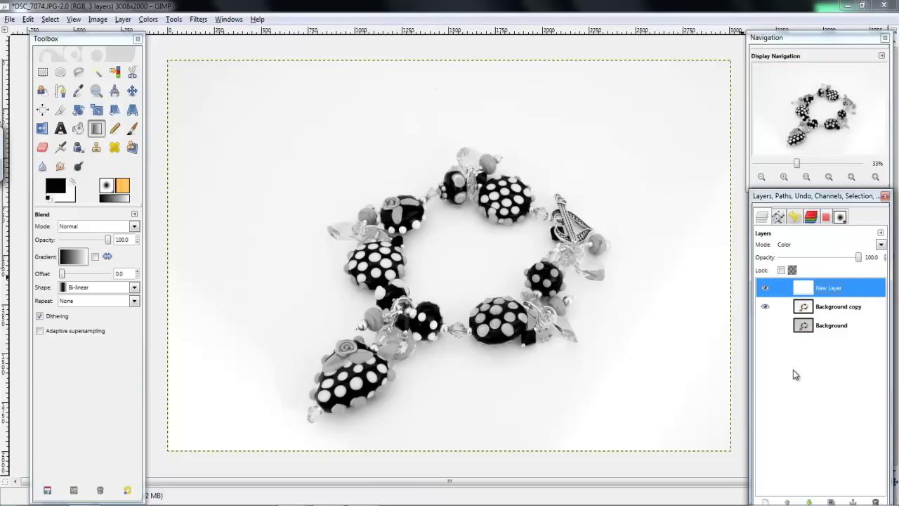
left_click(765, 287)
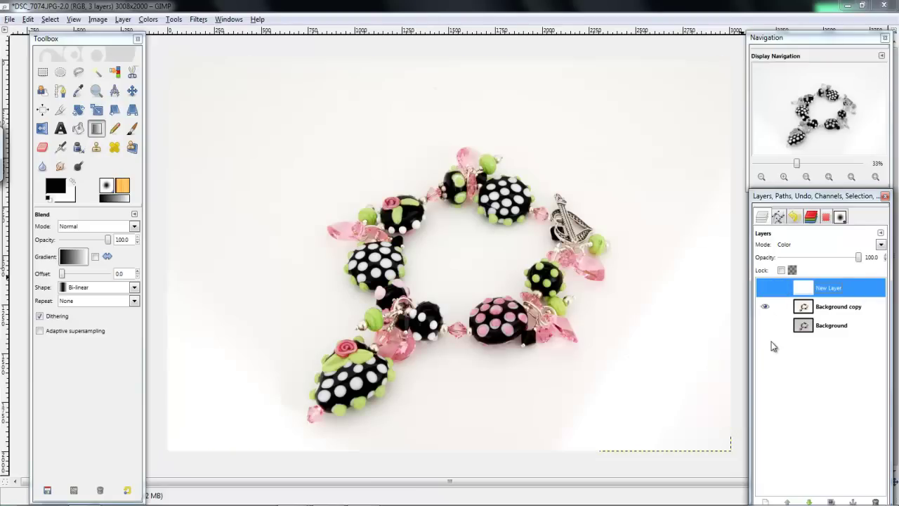
Step: Re-show the Color layer and erase it over the top beads' green dots and the gold bead
left_click(764, 287)
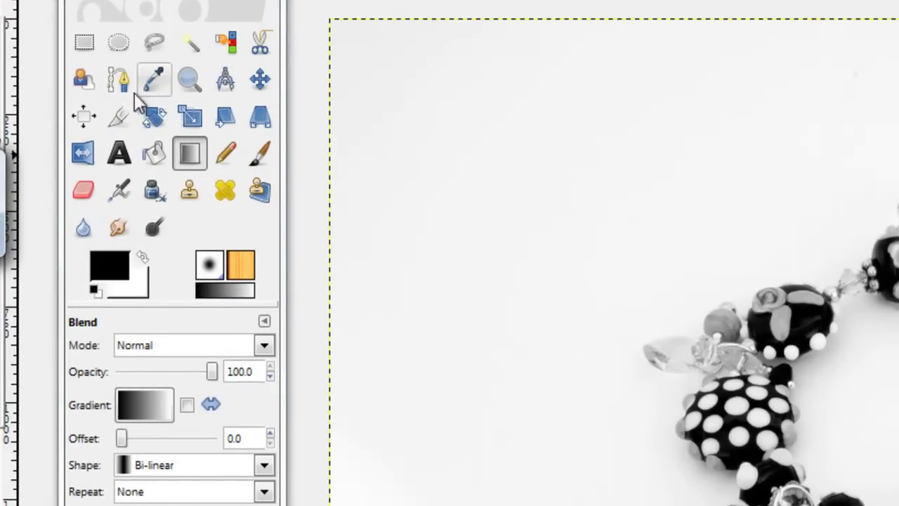
left_click(84, 190)
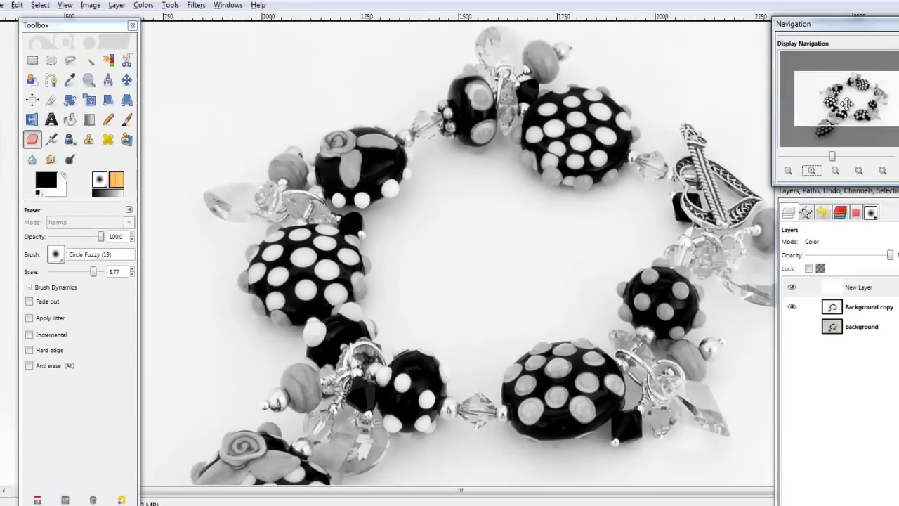
left_click_drag(853, 108, 857, 107)
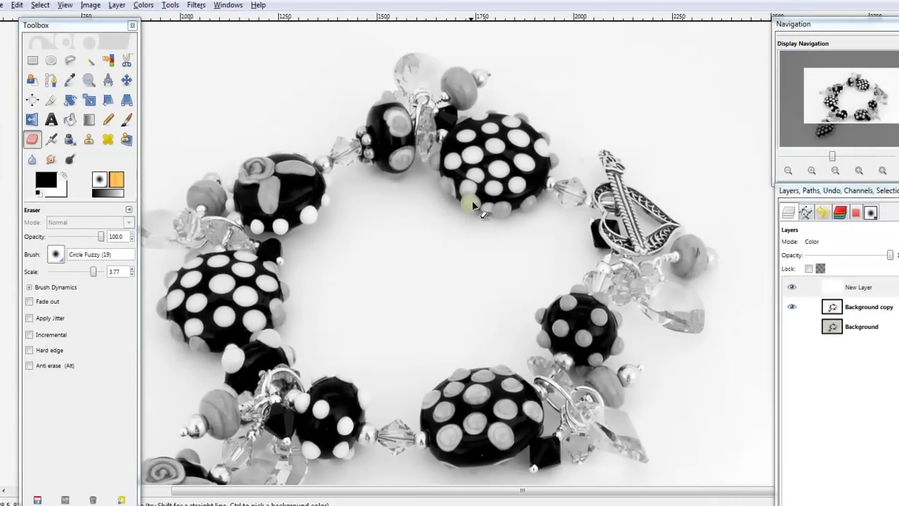
left_click_drag(470, 201, 507, 211)
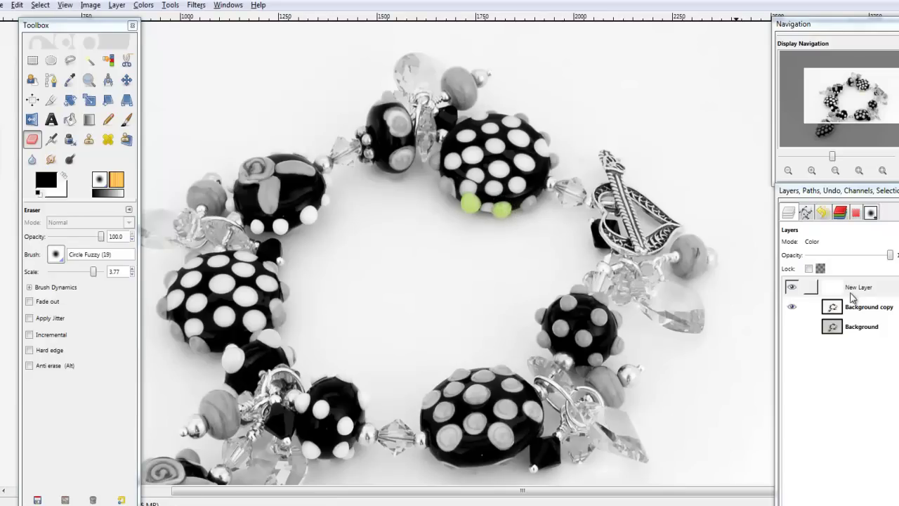
left_click_drag(525, 205, 528, 204)
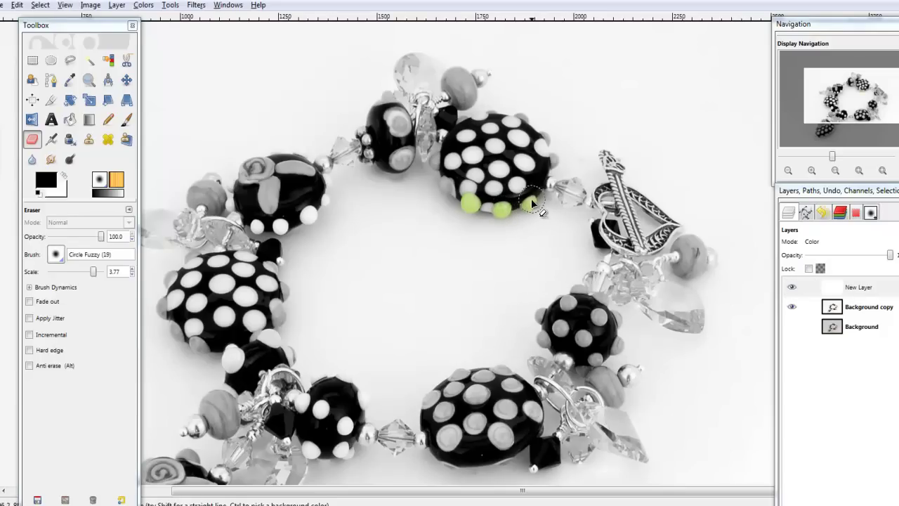
left_click_drag(556, 156, 547, 139)
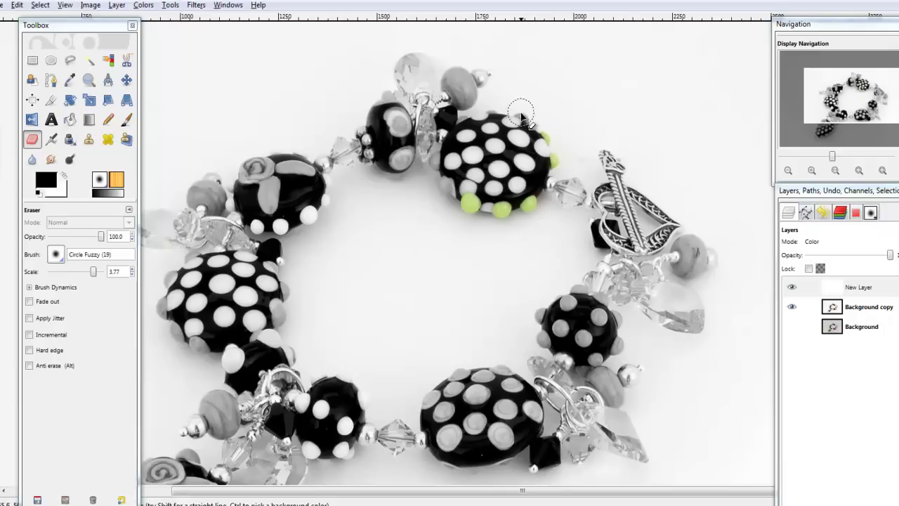
left_click_drag(521, 113, 523, 116)
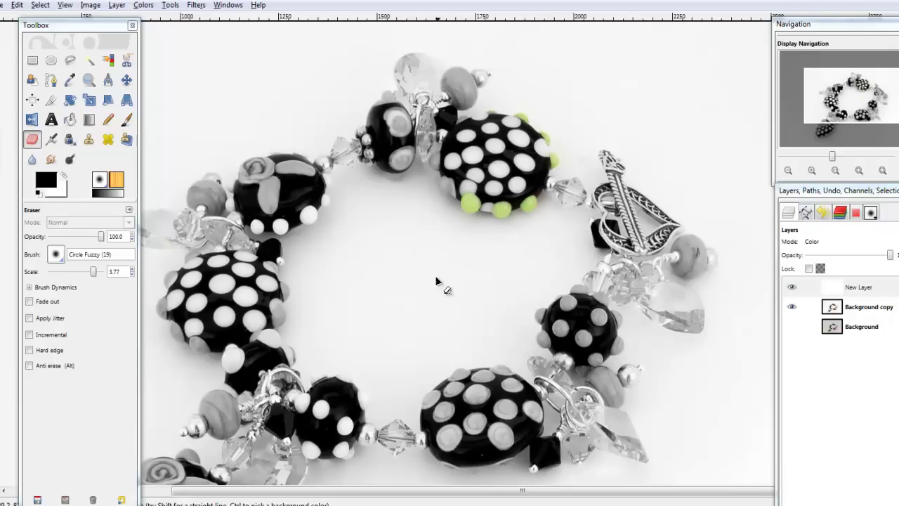
mouse_move(538, 312)
left_mouse_down()
mouse_move(572, 304)
mouse_move(563, 303)
mouse_move(563, 331)
mouse_move(546, 342)
mouse_move(585, 345)
mouse_move(583, 333)
mouse_move(602, 318)
mouse_move(593, 321)
mouse_move(616, 346)
mouse_move(622, 318)
mouse_move(580, 297)
mouse_move(570, 328)
left_mouse_up()
left_click_drag(568, 359, 563, 352)
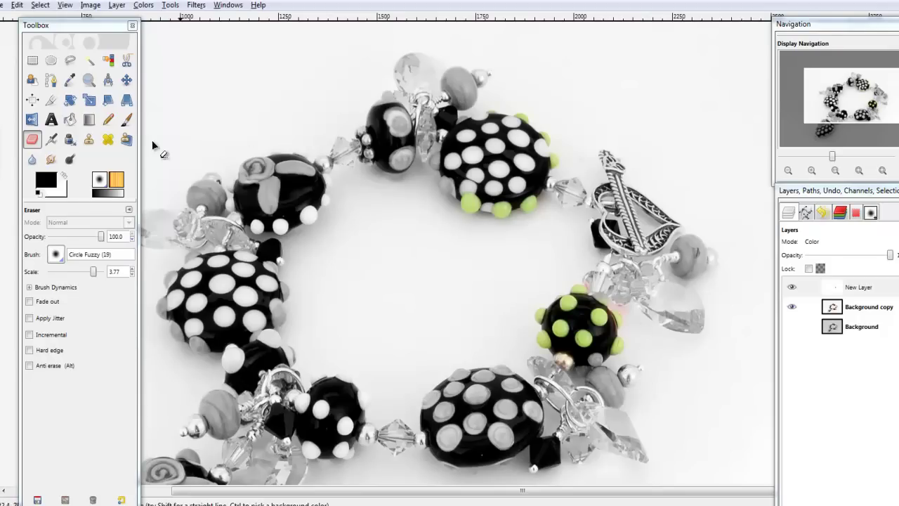
Step: Swap colours, reveal pink beside the small green-dotted bead, then try Pencil and Paintbrush at scale 1.11
left_click(64, 175)
left_click_drag(597, 309, 645, 310)
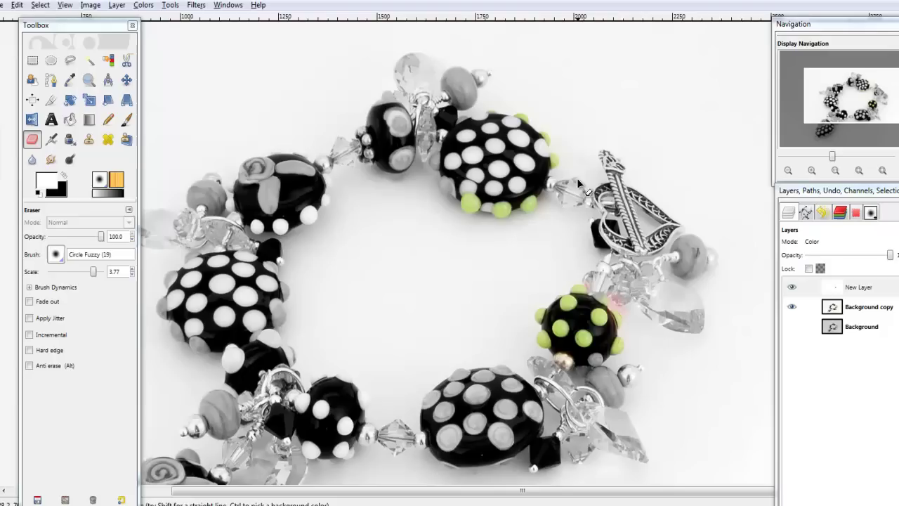
left_click(109, 121)
left_click(127, 121)
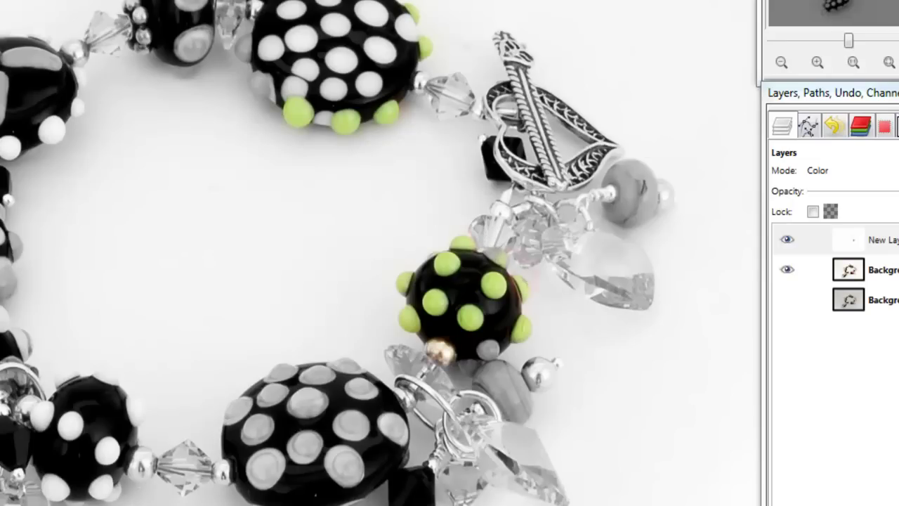
scroll(337, 253, "down", 5)
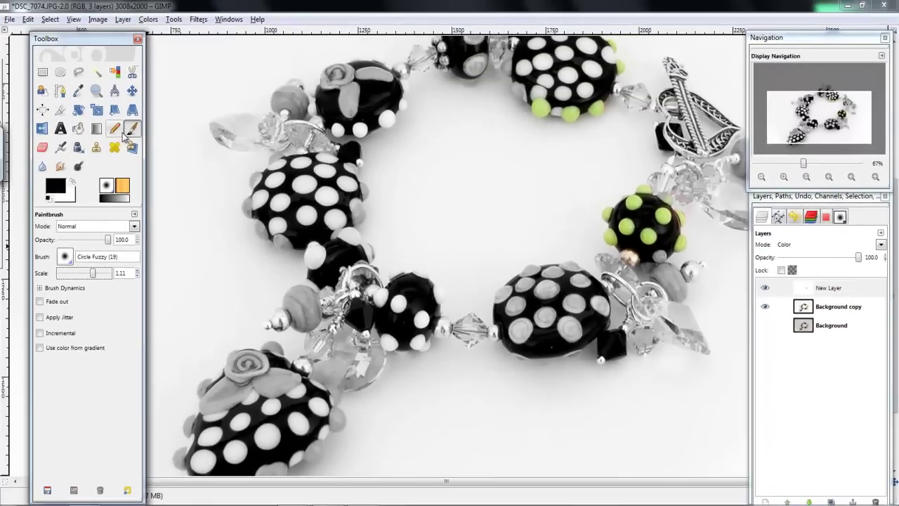
Step: Return to the Eraser and reveal the pink crystals by the lower-left beads and the green bead's colour
left_click(70, 181)
left_click(43, 147)
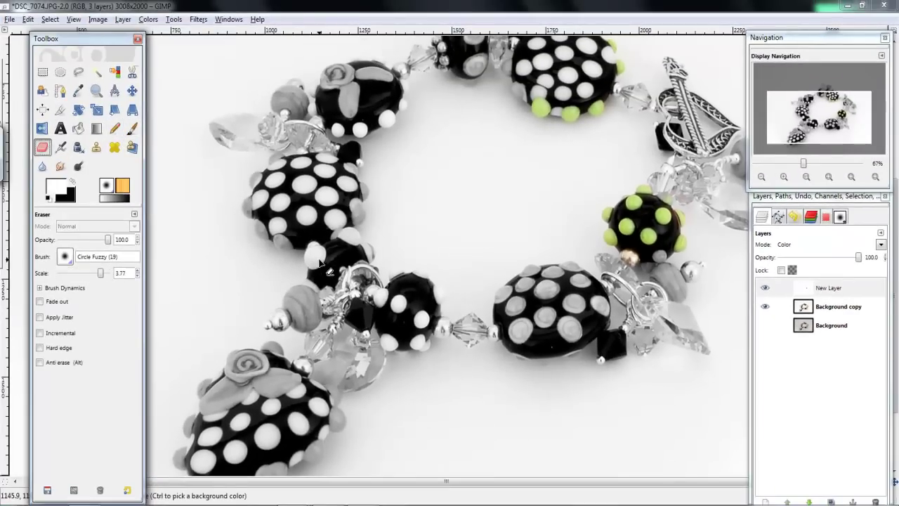
mouse_move(314, 263)
left_mouse_down()
mouse_move(360, 250)
mouse_move(358, 239)
mouse_move(370, 250)
left_mouse_up()
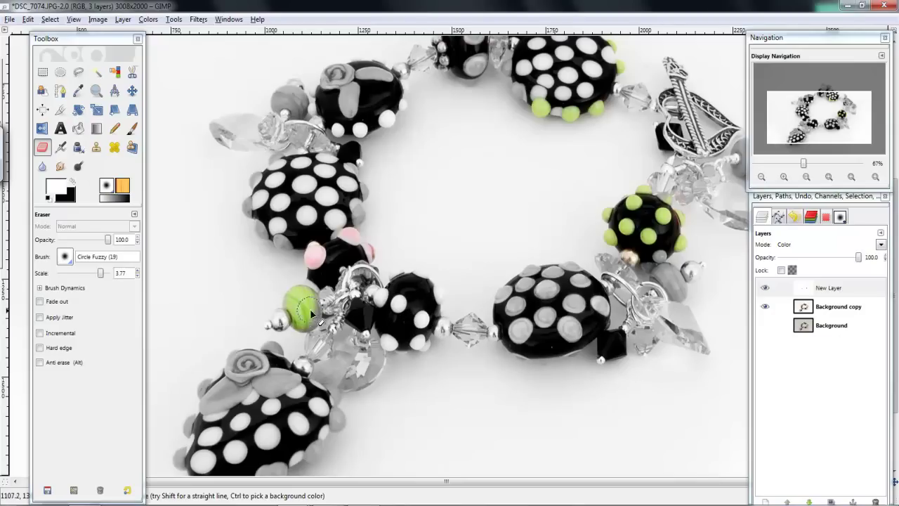
mouse_move(290, 295)
left_mouse_down()
mouse_move(284, 321)
mouse_move(274, 324)
mouse_move(316, 281)
mouse_move(359, 290)
mouse_move(349, 278)
mouse_move(330, 313)
mouse_move(355, 301)
mouse_move(334, 323)
left_mouse_up()
Step: Compare the bracelet with New Layer hidden and shown, then switch to the DSC_6520 bead photo with the Paintbrush
key("minus")
key("minus")
key("minus")
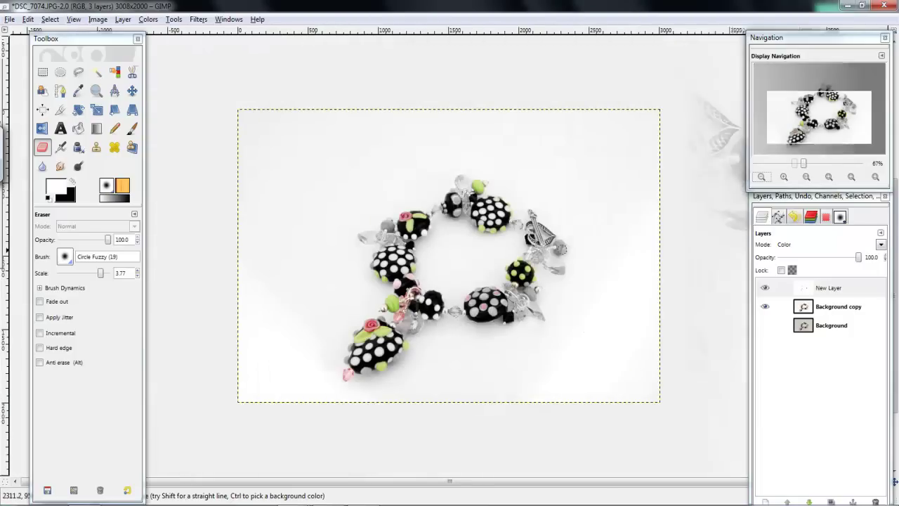
left_click(765, 288)
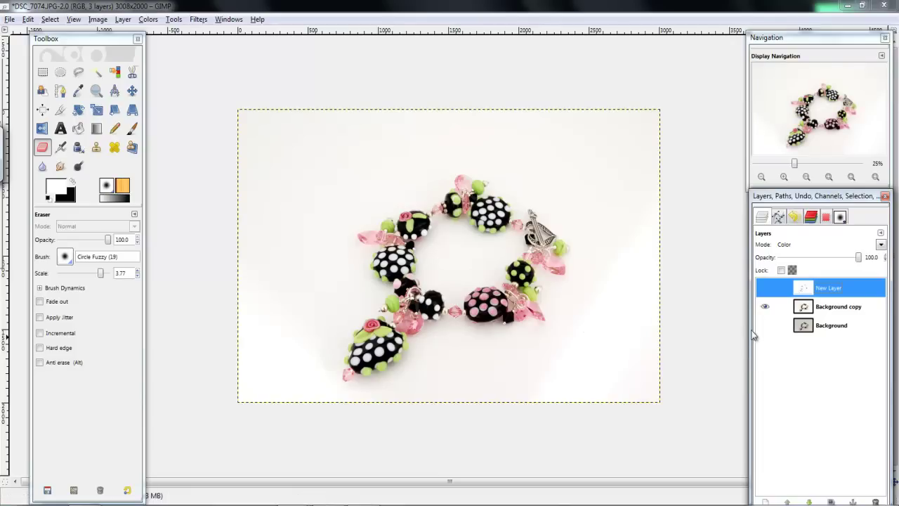
left_click(765, 287)
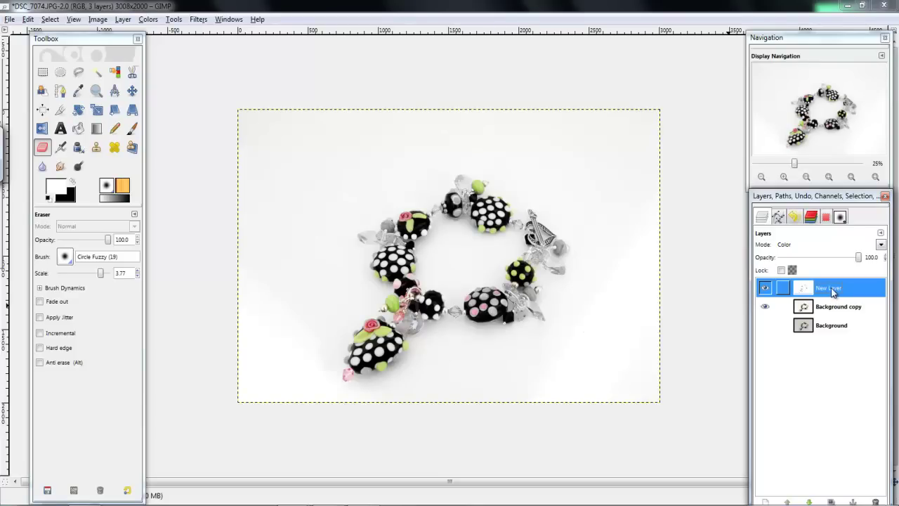
left_click(439, 309)
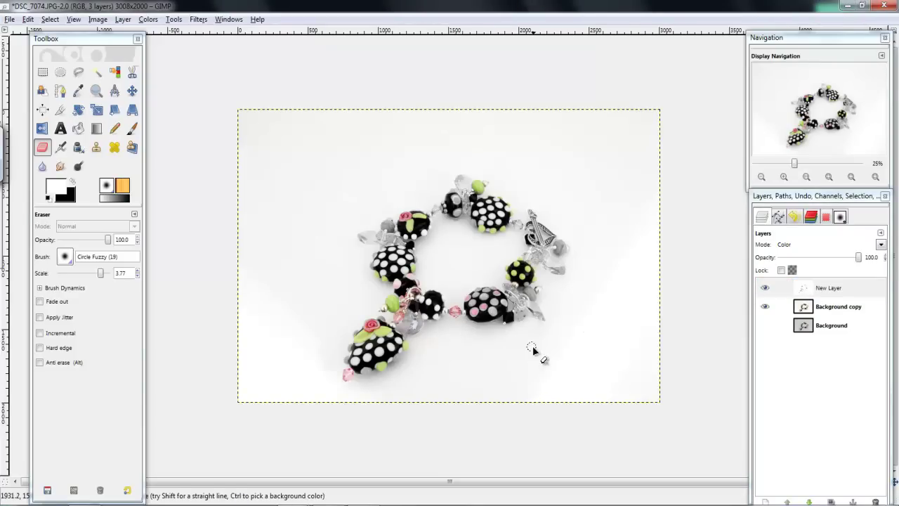
key("p")
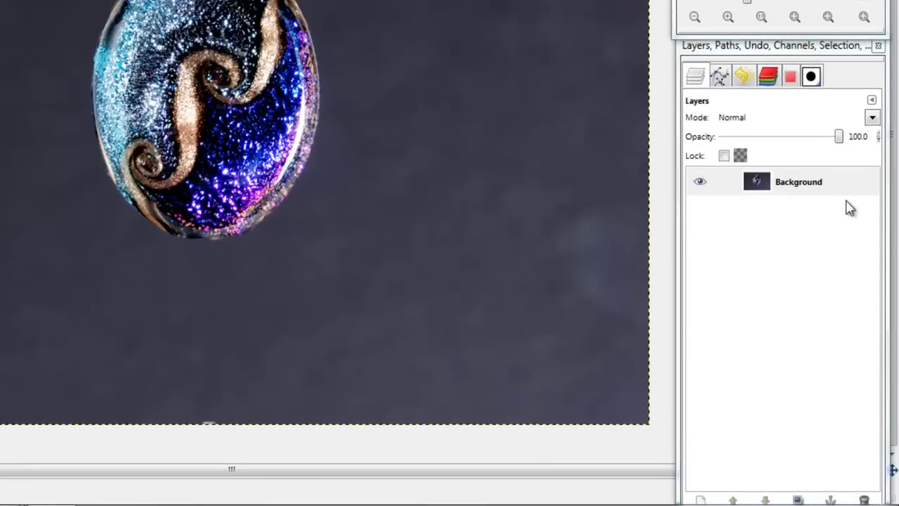
Step: Duplicate the Background layer and select the new Background copy
left_click(807, 188)
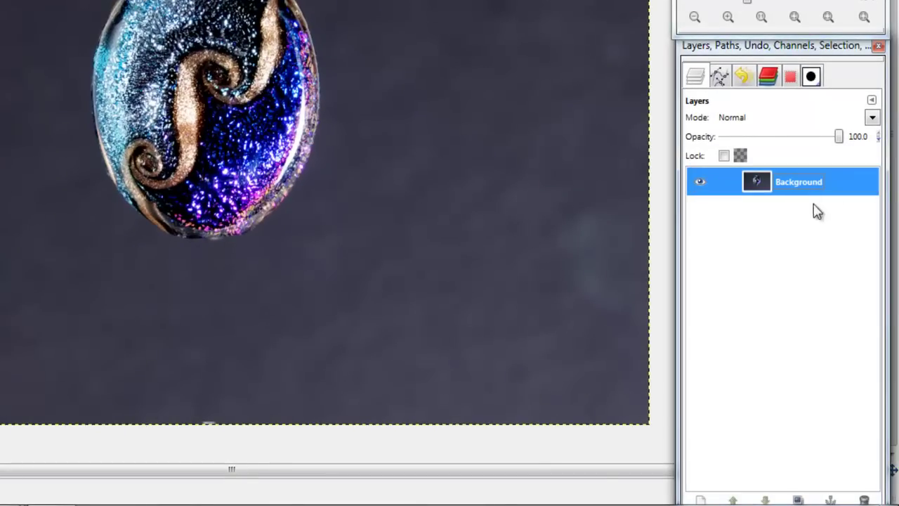
left_click(799, 500)
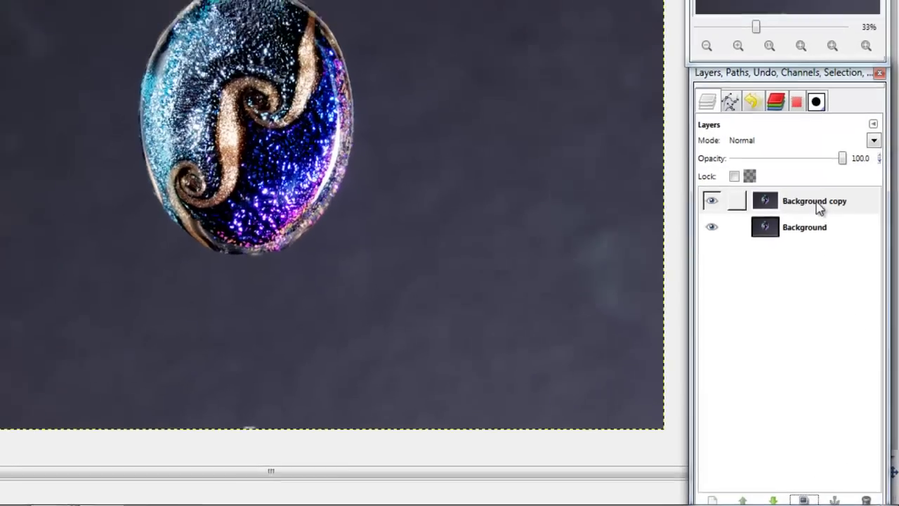
left_click(809, 181)
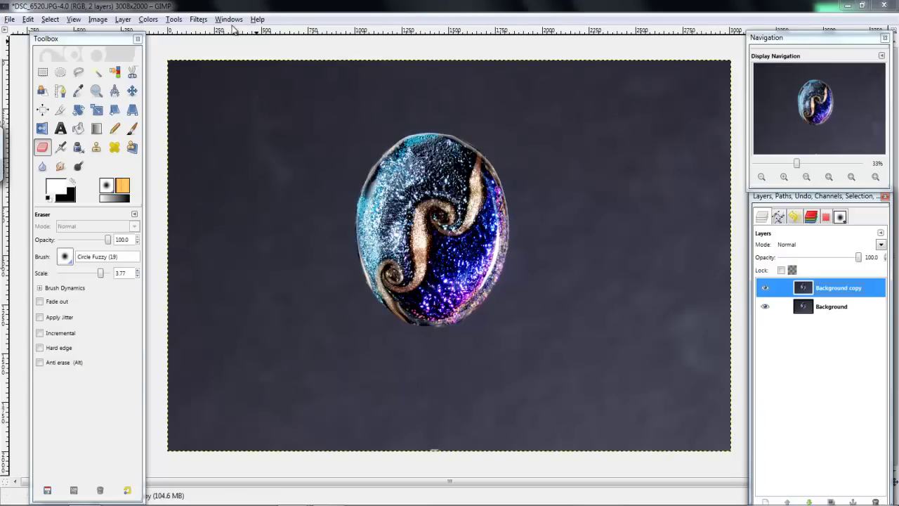
Step: Apply Levels 102, 1.38 and 206 to the Background copy to blacken the backdrop, then compare
left_click(148, 19)
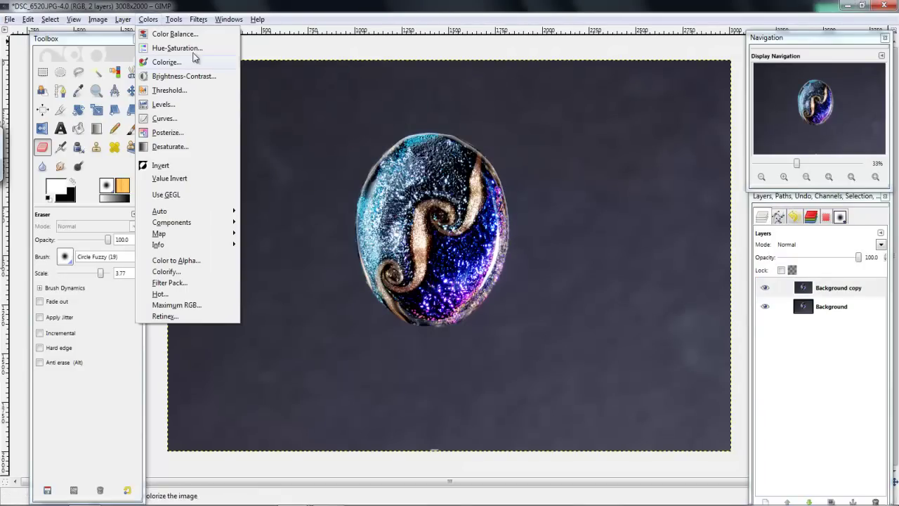
left_click(210, 106)
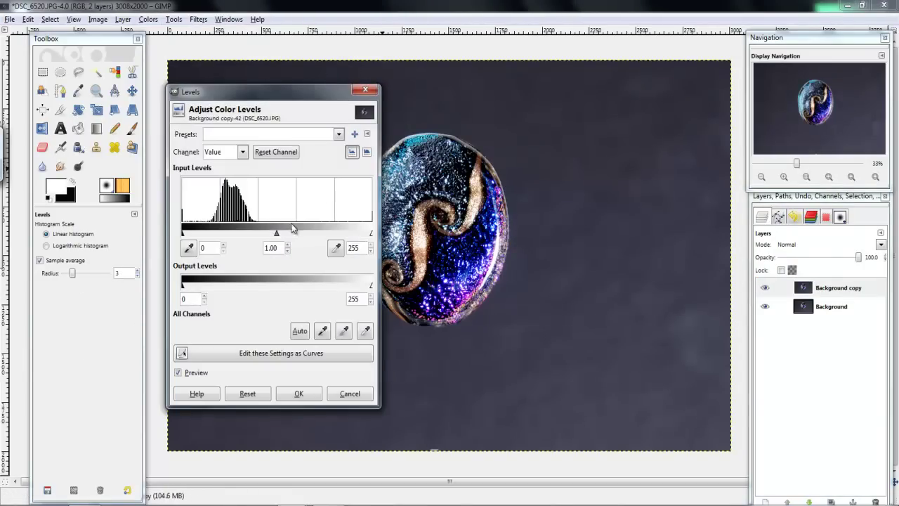
left_click_drag(371, 234, 351, 237)
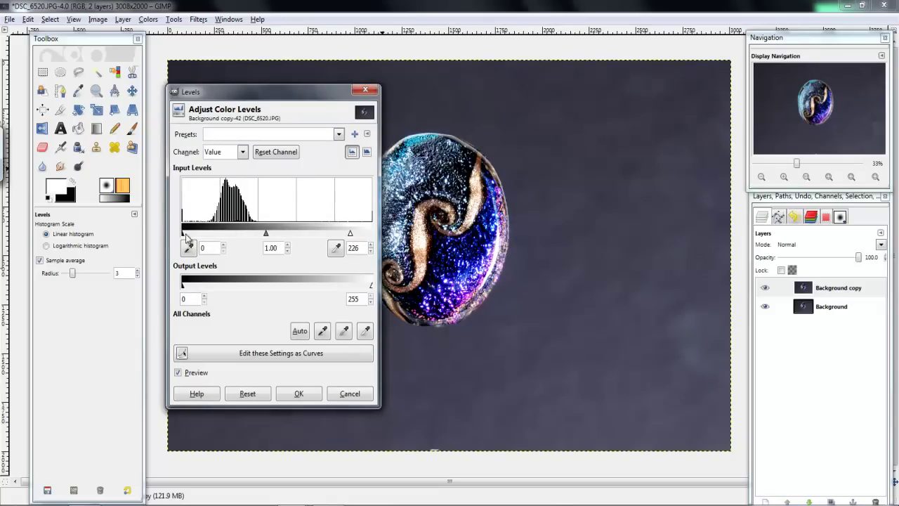
left_click_drag(185, 238, 241, 238)
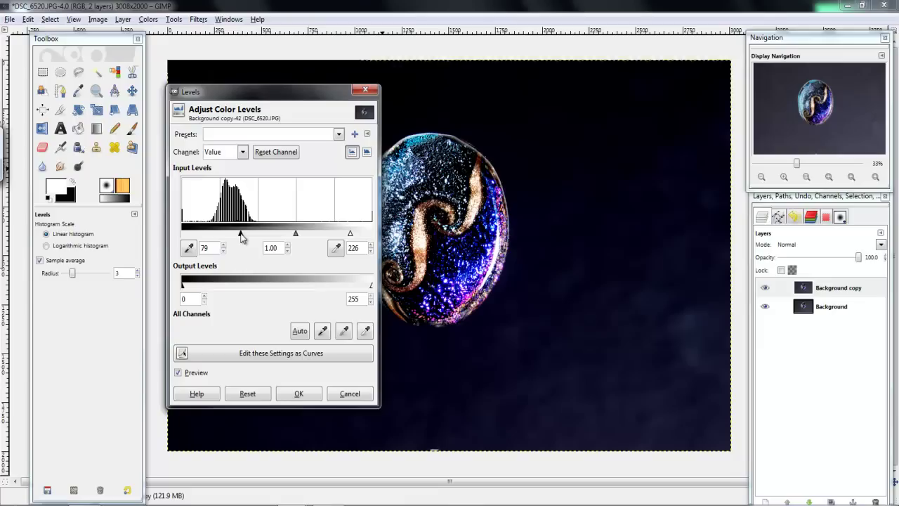
left_click_drag(296, 233, 288, 234)
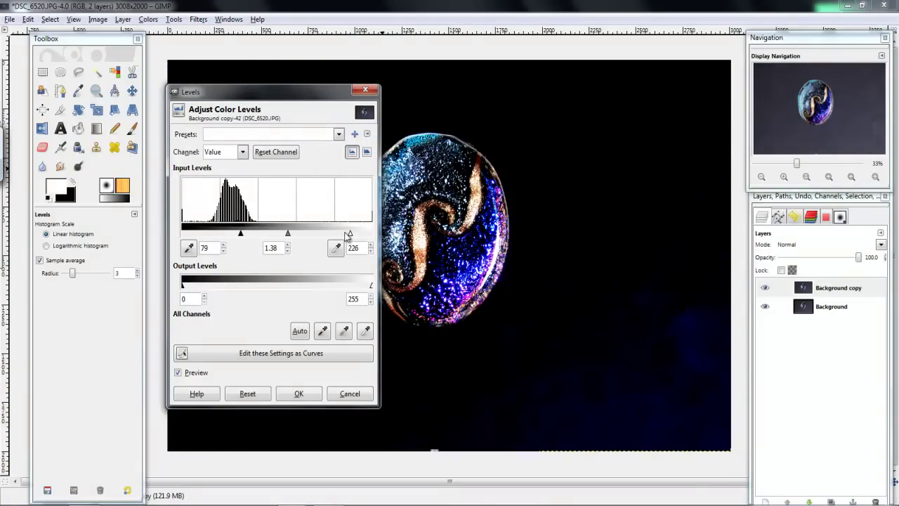
left_click_drag(350, 234, 341, 235)
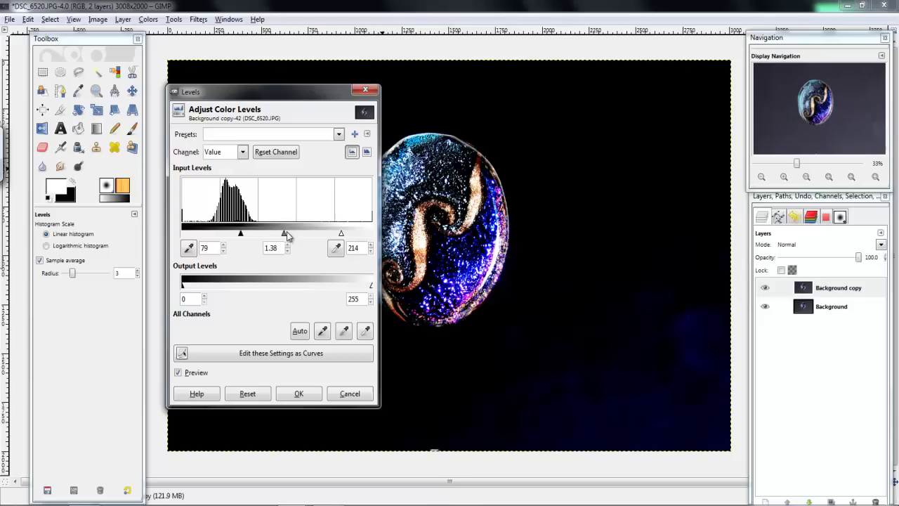
left_click_drag(244, 236, 257, 234)
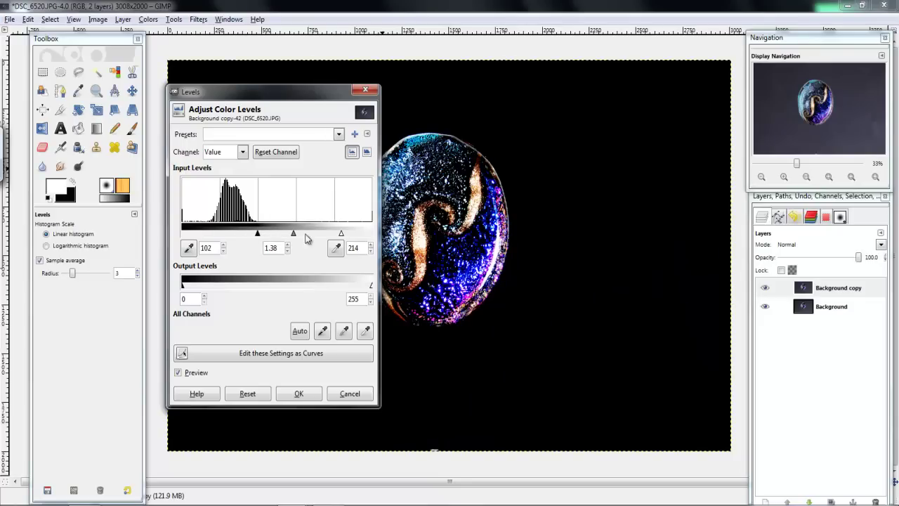
left_click_drag(329, 95, 248, 102)
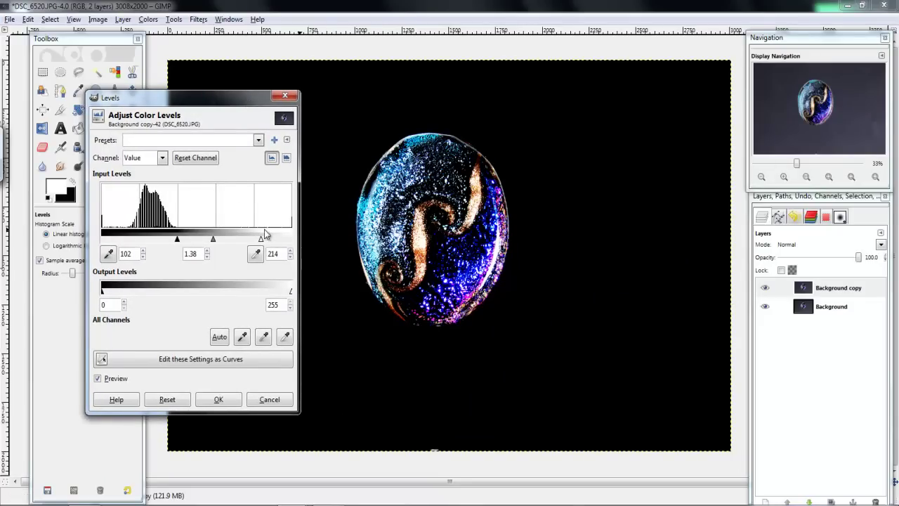
left_click_drag(260, 239, 252, 240)
left_click(219, 400)
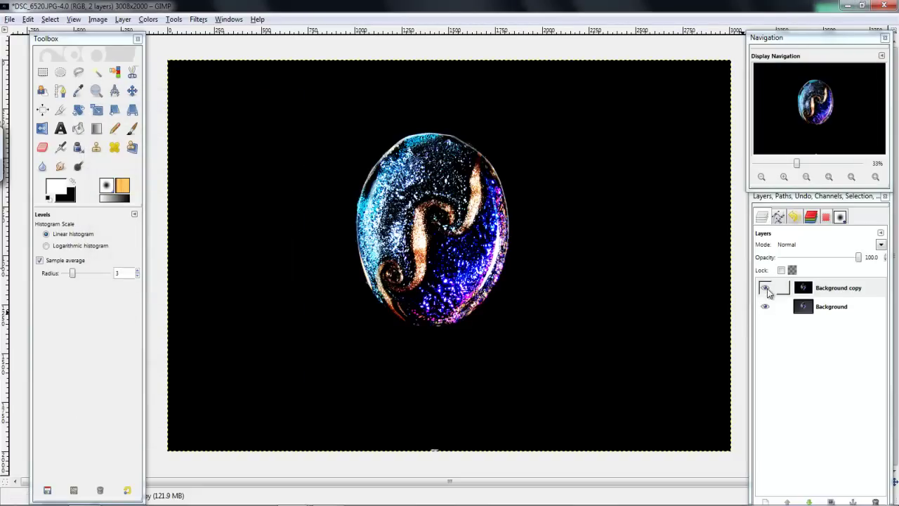
left_click(766, 288)
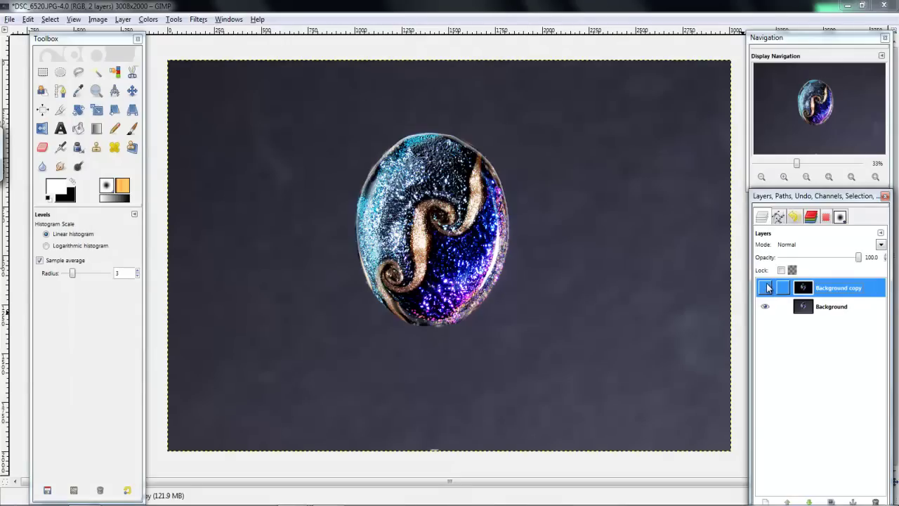
left_click(766, 289)
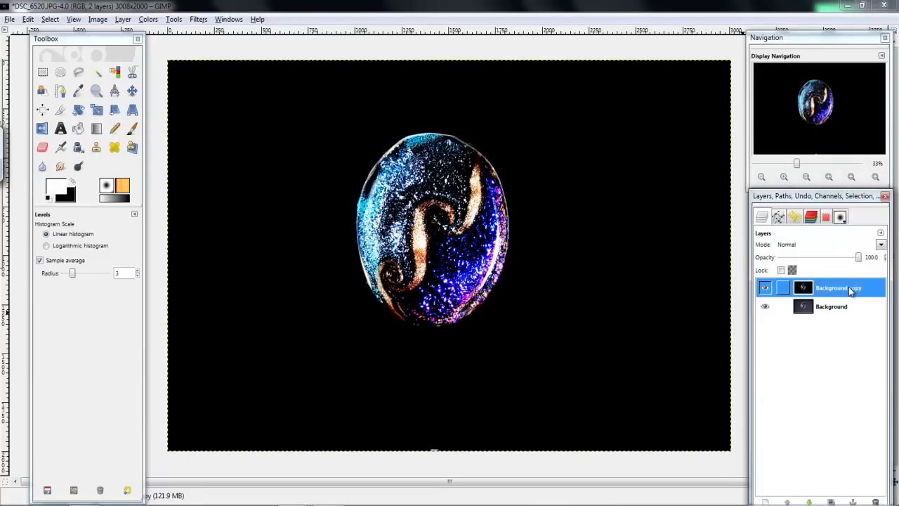
Step: Open Gaussian Blur on the copy and reduce the radius from 25 to 15
left_click(200, 21)
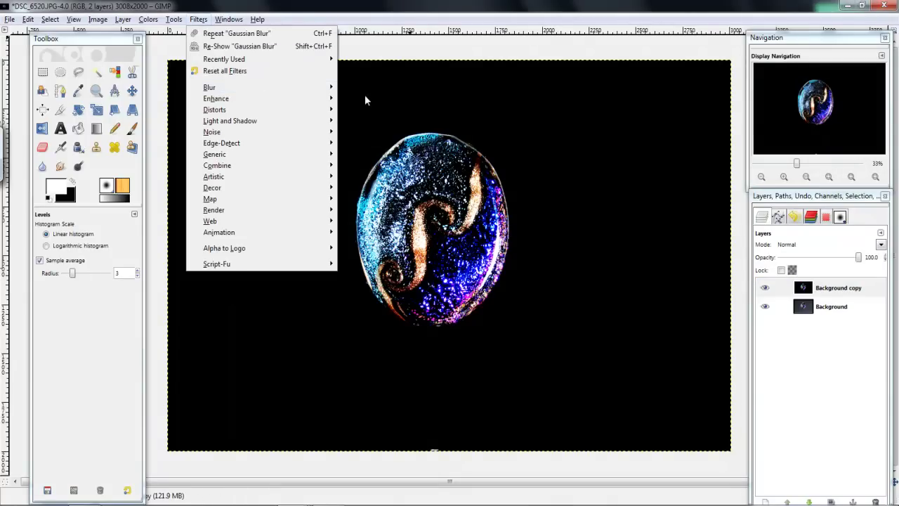
mouse_move(330, 90)
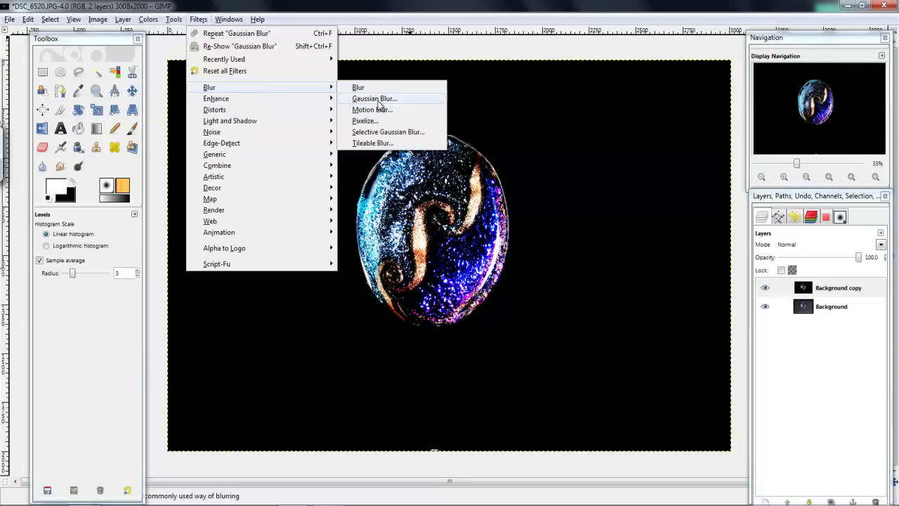
left_click(378, 102)
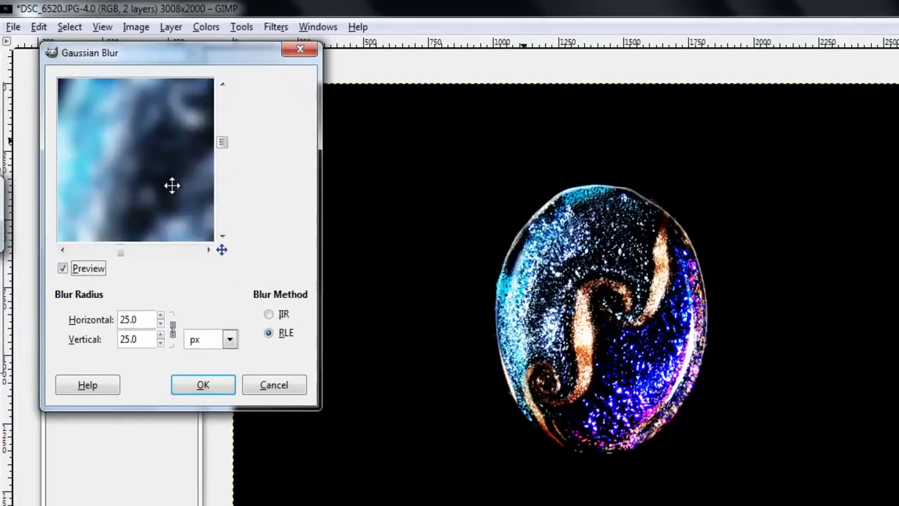
left_click_drag(159, 170, 152, 153)
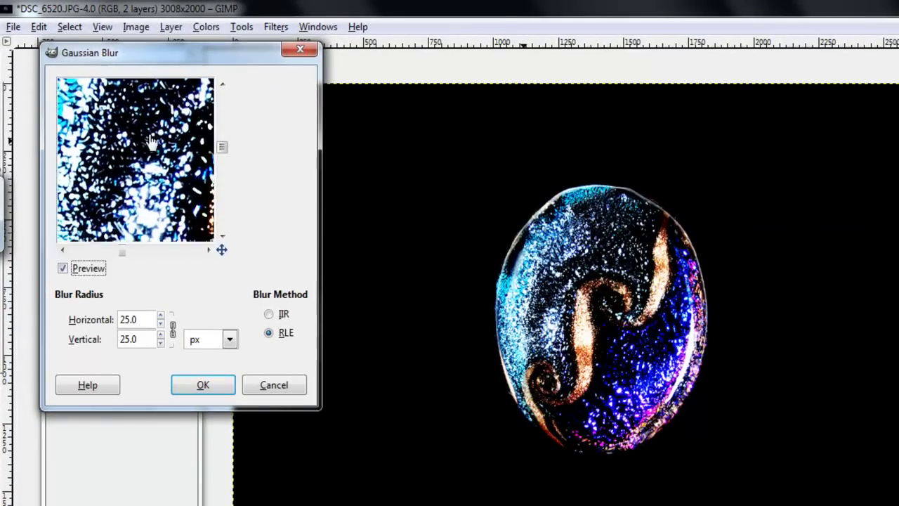
left_click_drag(162, 344, 166, 353)
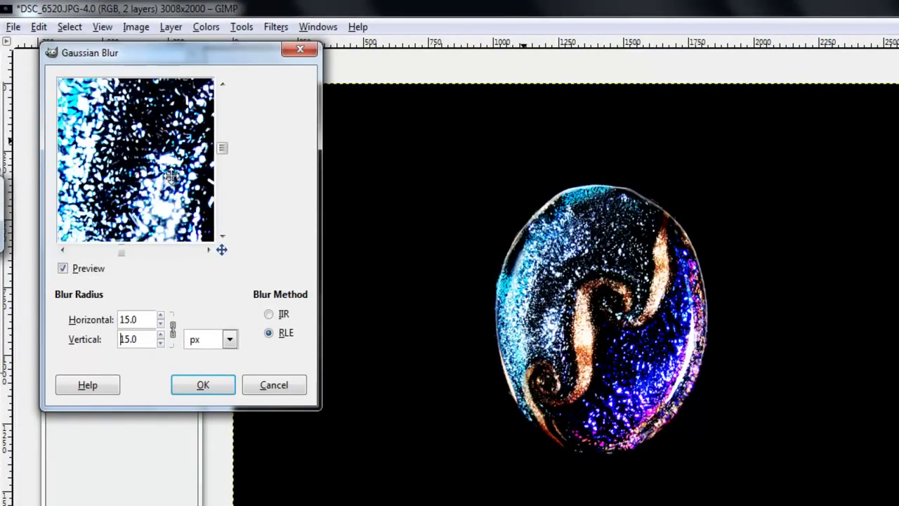
left_click_drag(206, 204, 165, 210)
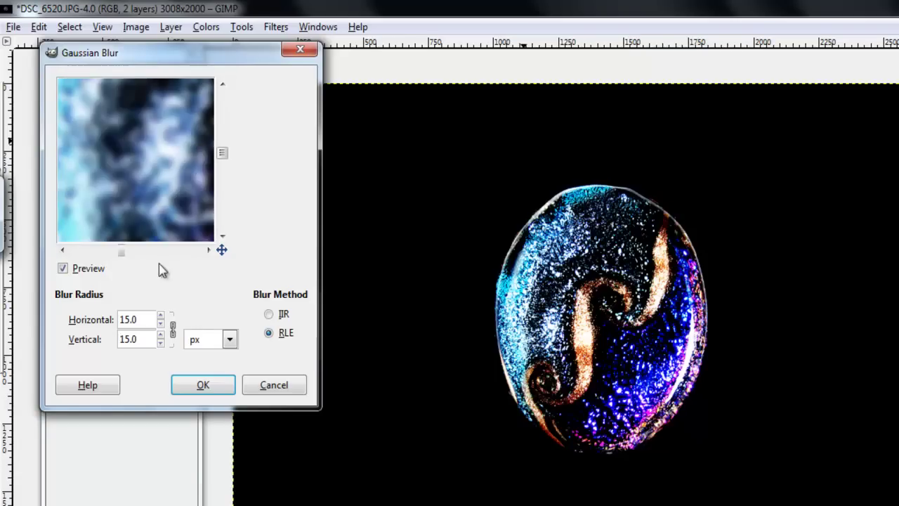
Step: Step the blur radius down to 9 px, inspect the preview, and apply it
left_click(161, 344)
left_click(161, 343)
left_click(161, 343)
left_click(161, 343)
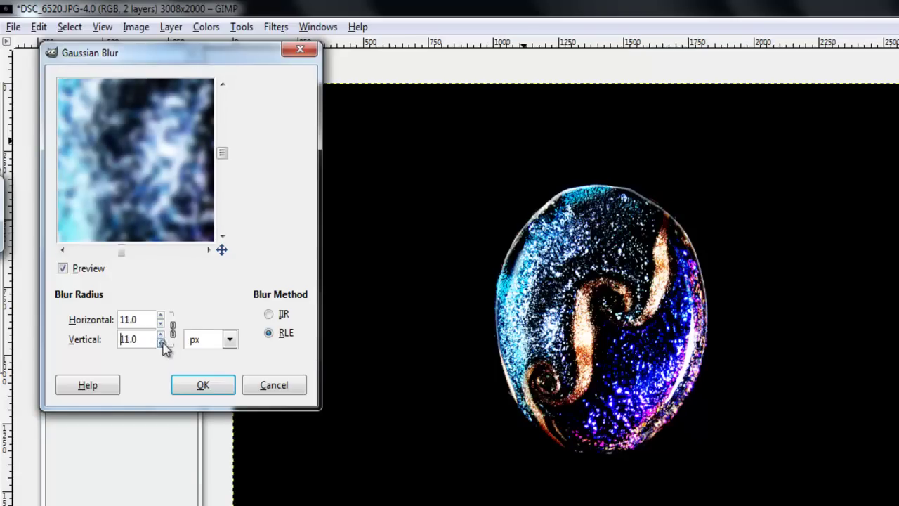
left_click(161, 343)
left_click(161, 344)
mouse_move(176, 207)
left_mouse_down()
mouse_move(159, 216)
mouse_move(169, 222)
left_mouse_up()
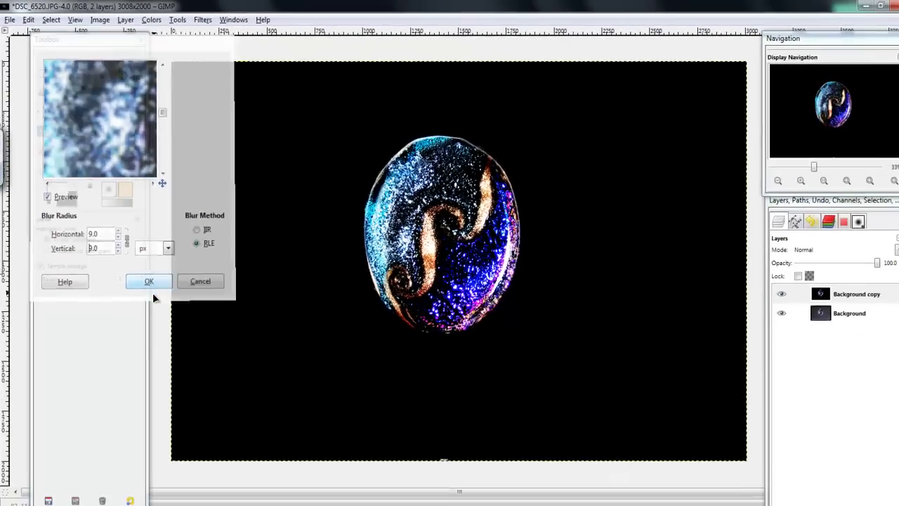
left_click(212, 388)
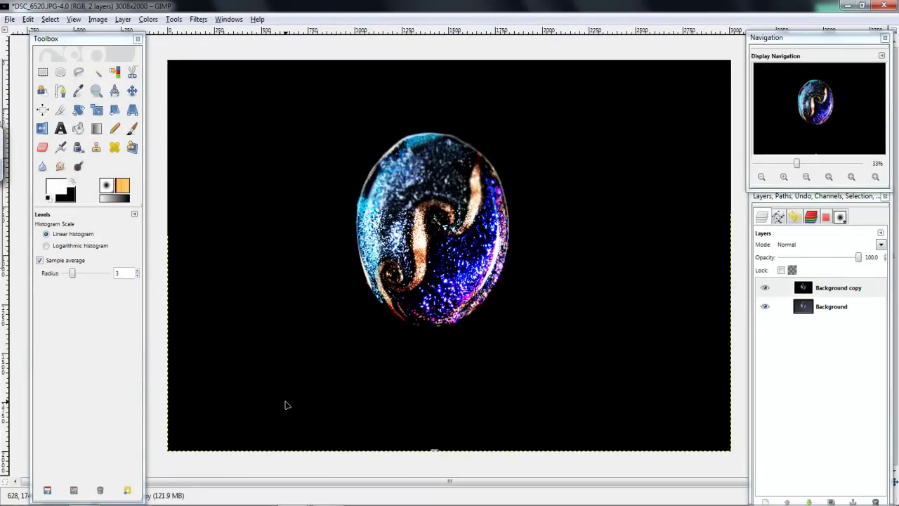
Step: Zoom in on the bead and toggle the blurred copy off and on against the original
left_click(785, 177)
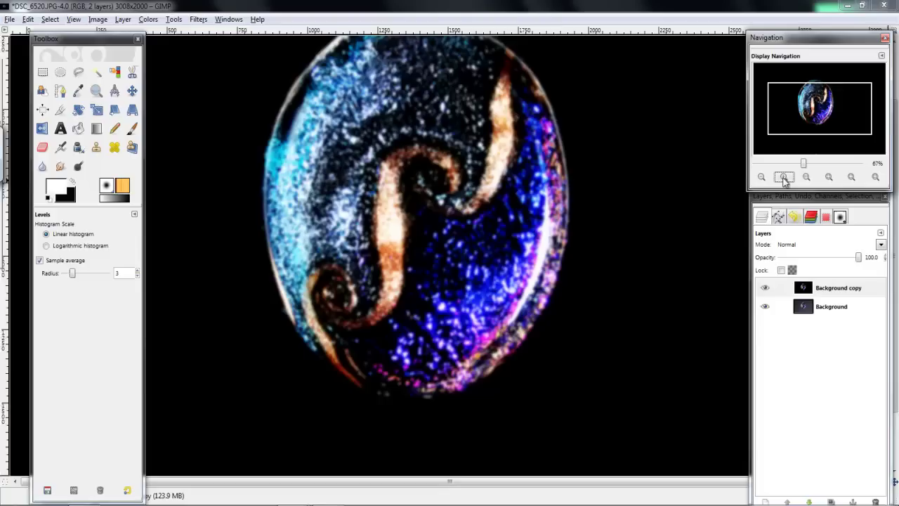
left_click(765, 288)
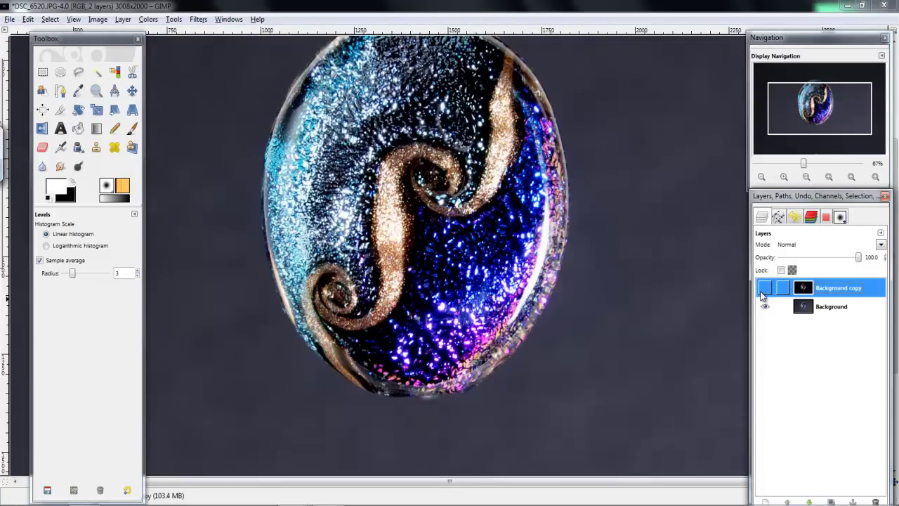
left_click(765, 288)
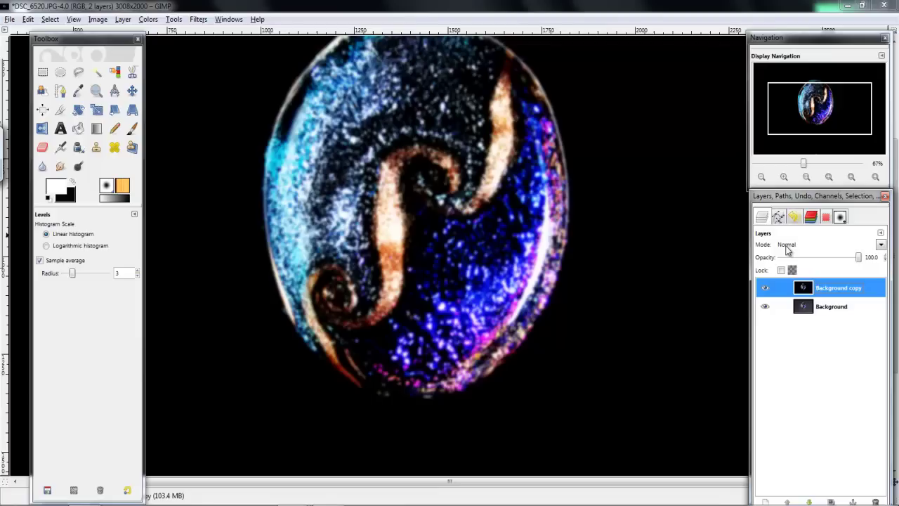
Step: Set the blurred copy's blend mode to Screen and compare the glow hidden and shown
left_click(788, 247)
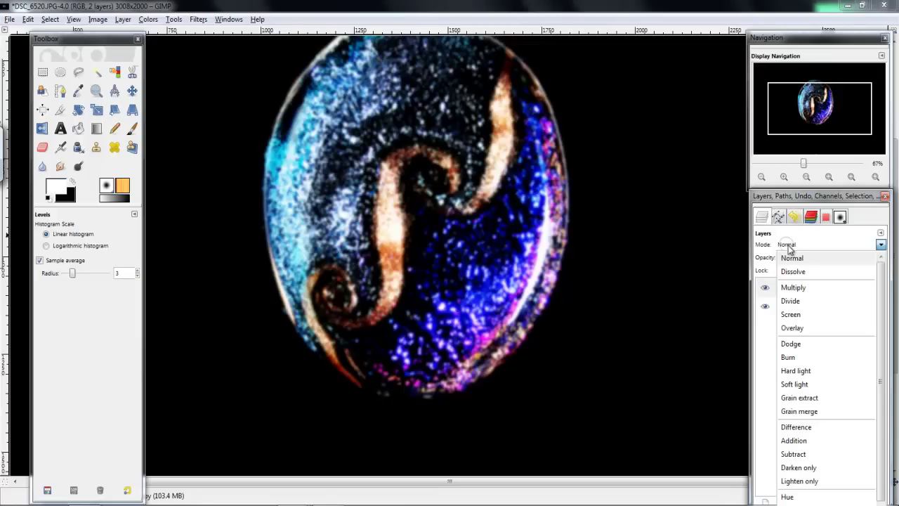
left_click(798, 317)
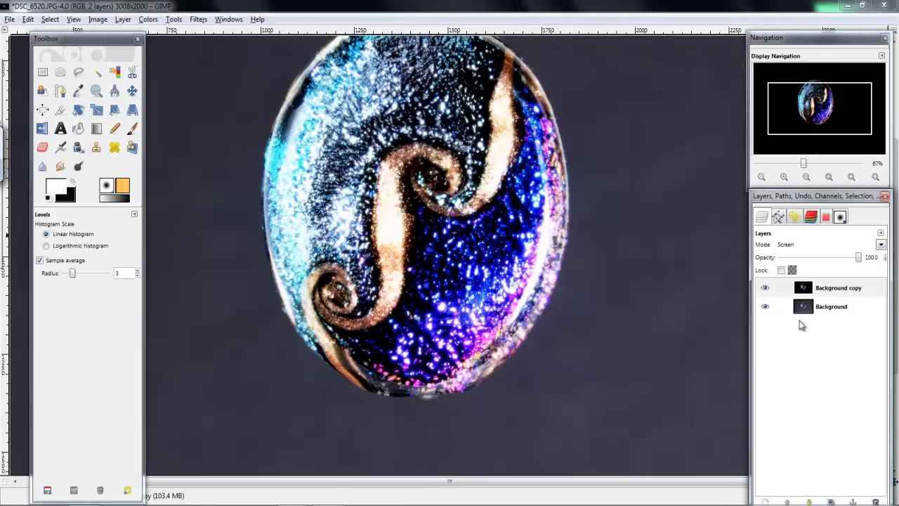
left_click(765, 290)
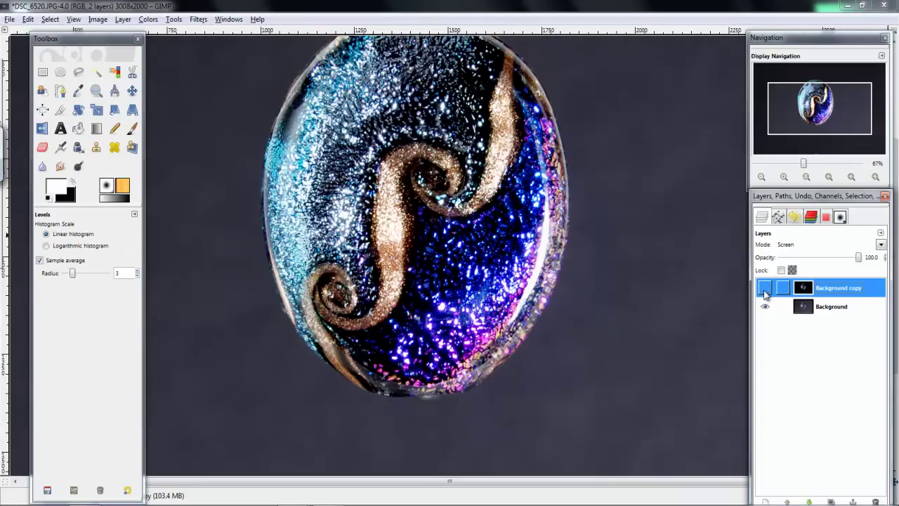
left_click(766, 291)
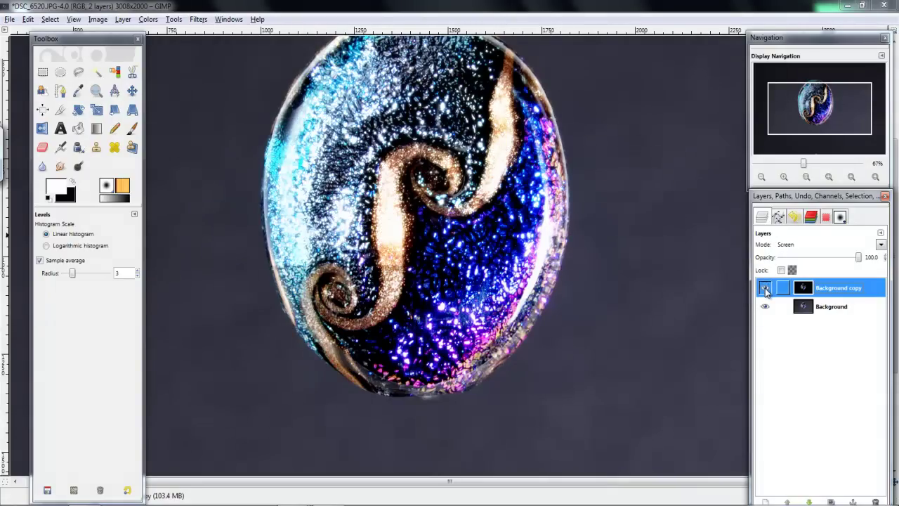
key("minus")
key("minus")
left_click(765, 288)
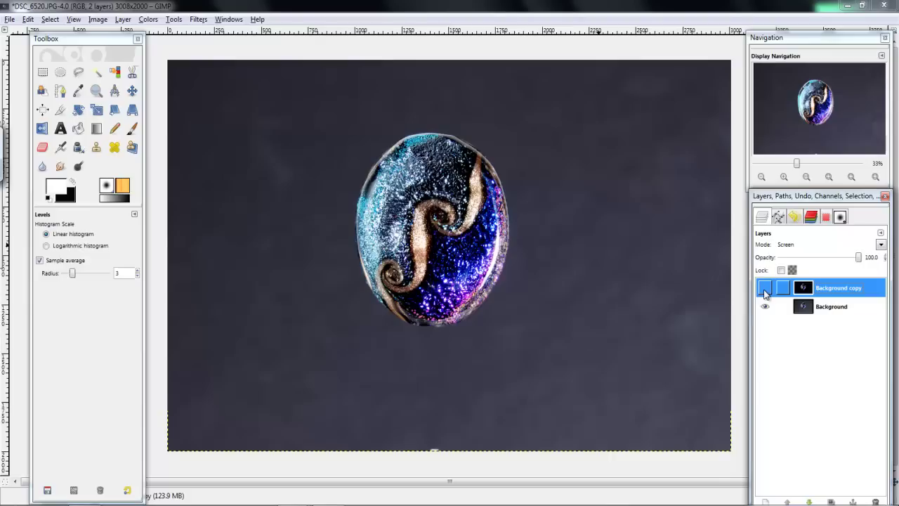
left_click(766, 290)
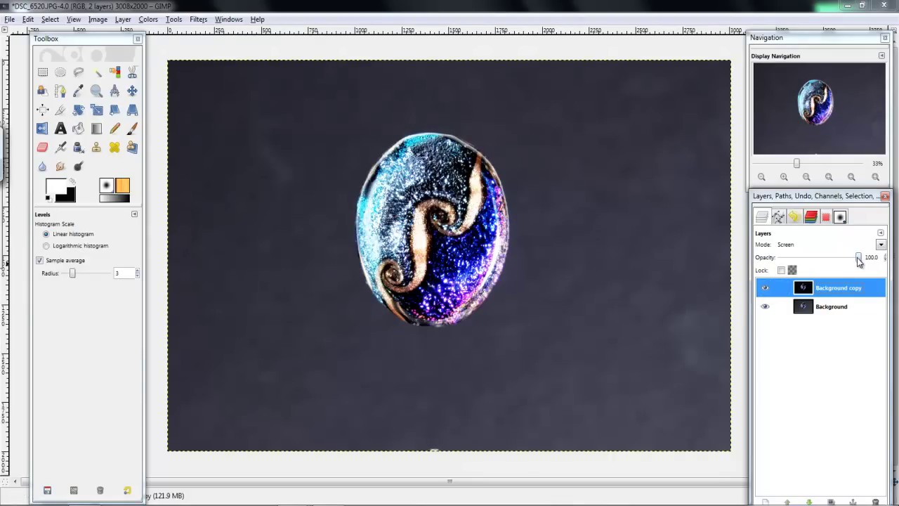
Step: Lower the glow layer's opacity to about 80 and compare it zoomed in on the bead
left_click_drag(860, 260, 842, 261)
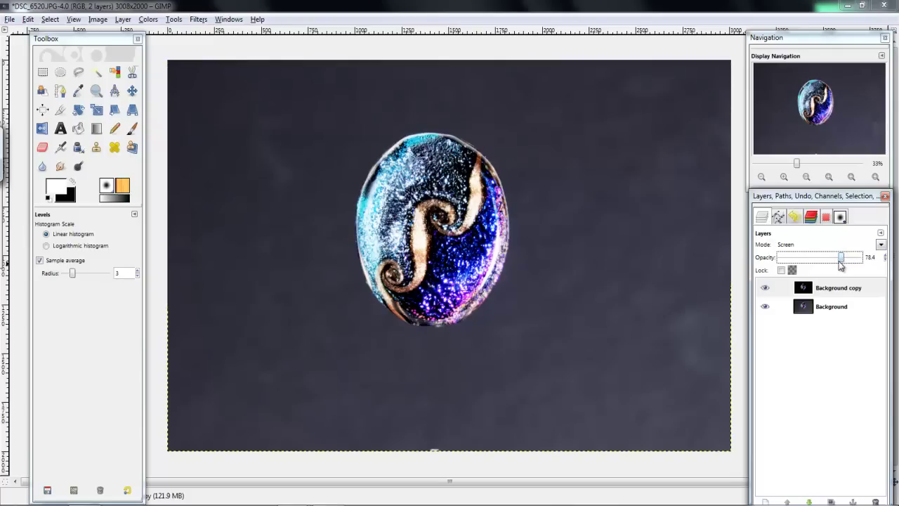
left_click(765, 288)
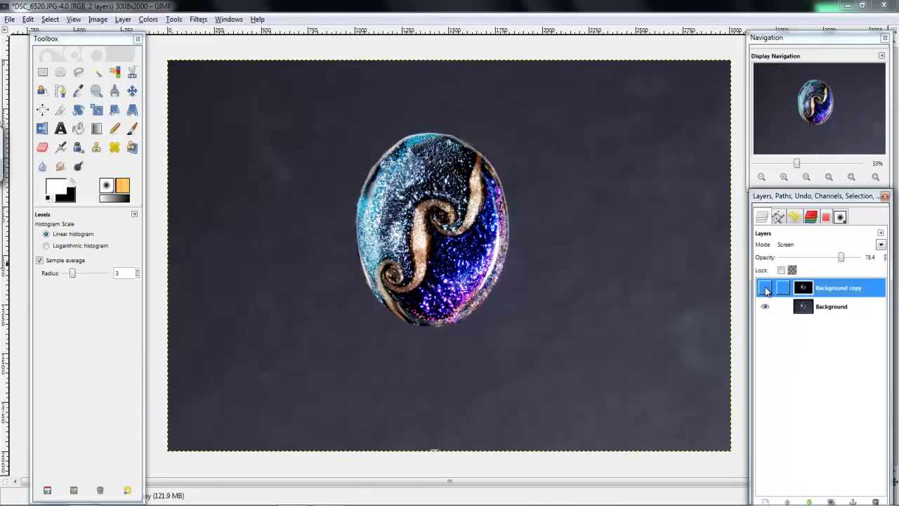
left_click(765, 288)
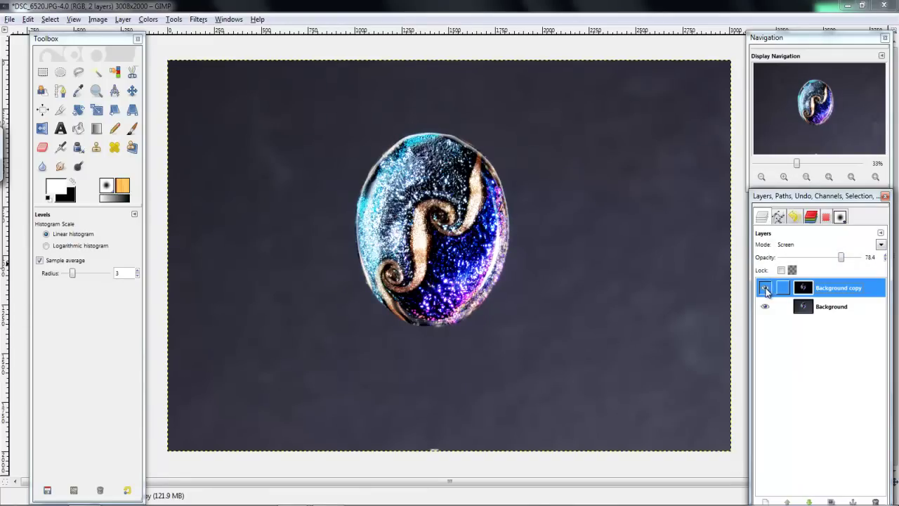
left_click(783, 177)
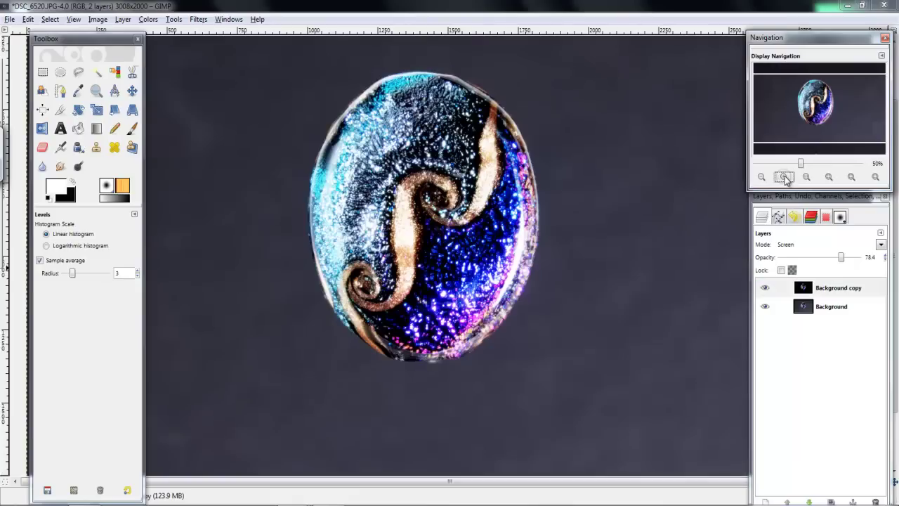
left_click(784, 177)
left_click_drag(820, 118, 820, 114)
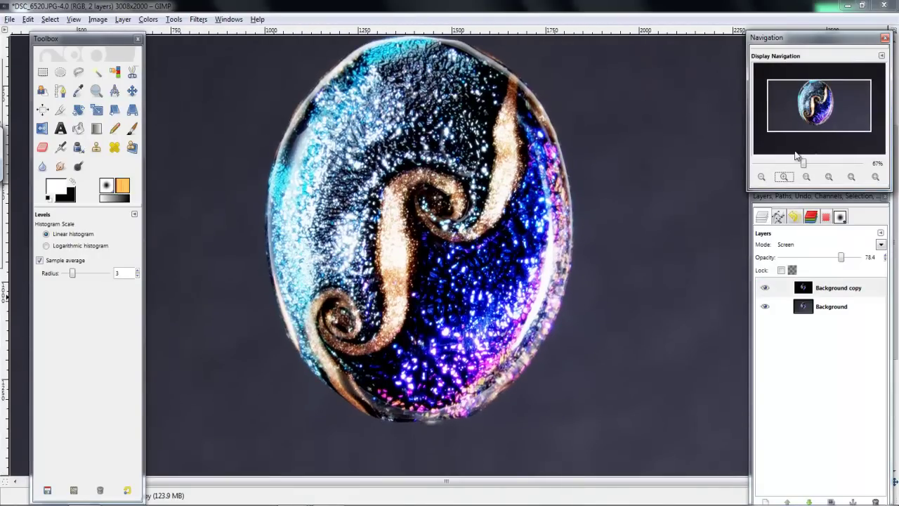
left_click(765, 288)
left_click(765, 288)
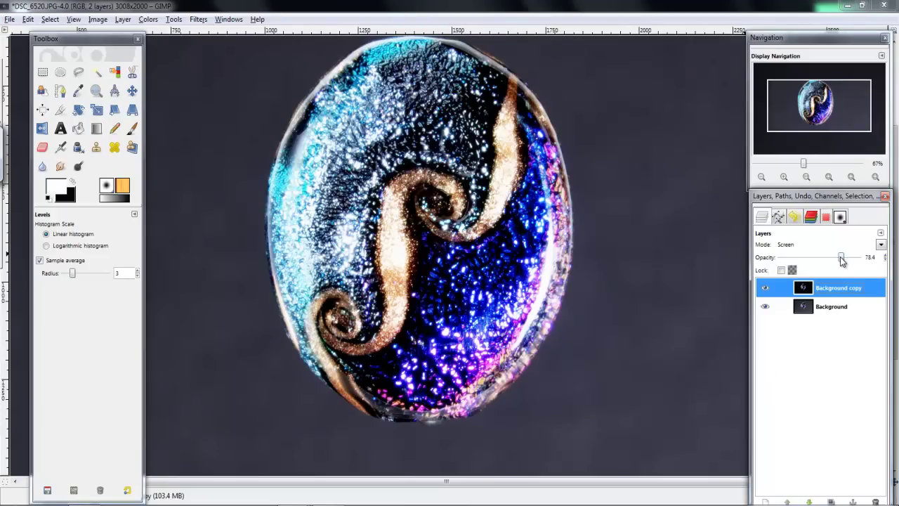
Step: Reduce the glow opacity further to 54.7 and compare it with the layer hidden
left_click_drag(843, 261, 826, 261)
left_click(765, 288)
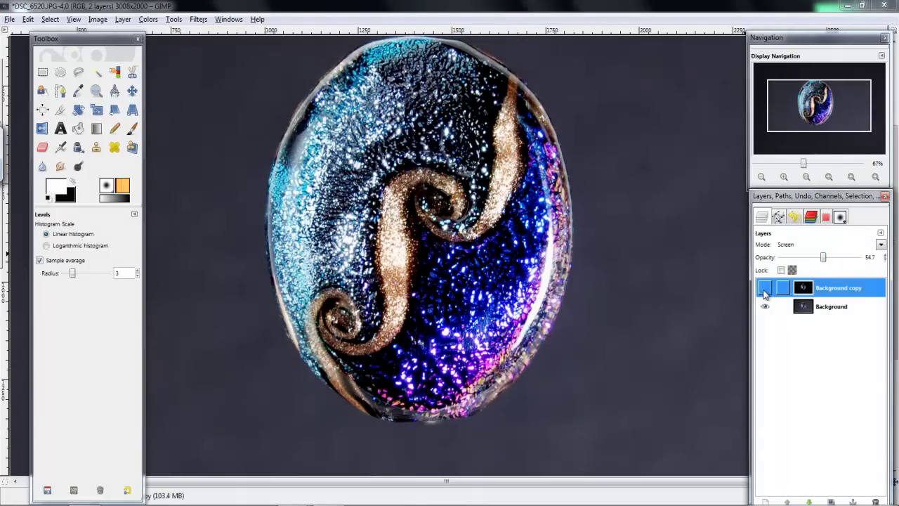
left_click(765, 288)
left_click(761, 177)
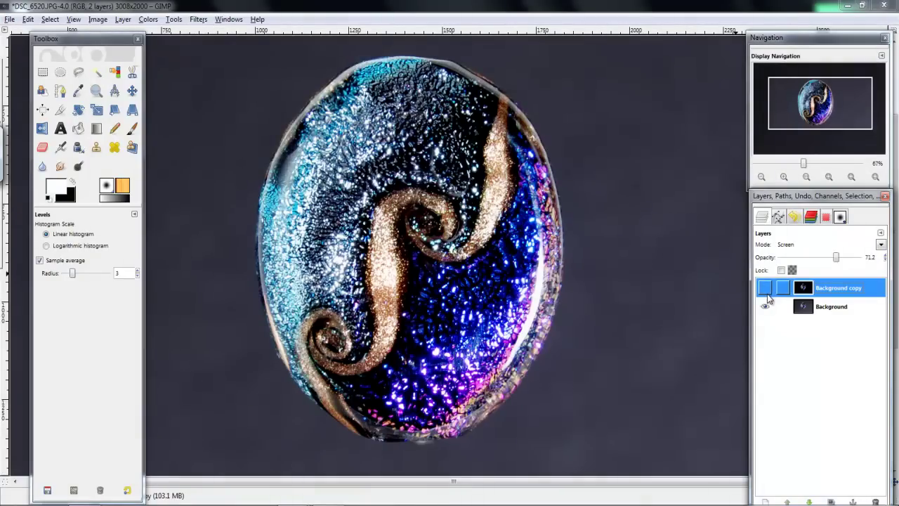
Step: Repeatedly toggle the 71.2-opacity glow layer to compare it with the original, zoomed out to fit
left_click(766, 289)
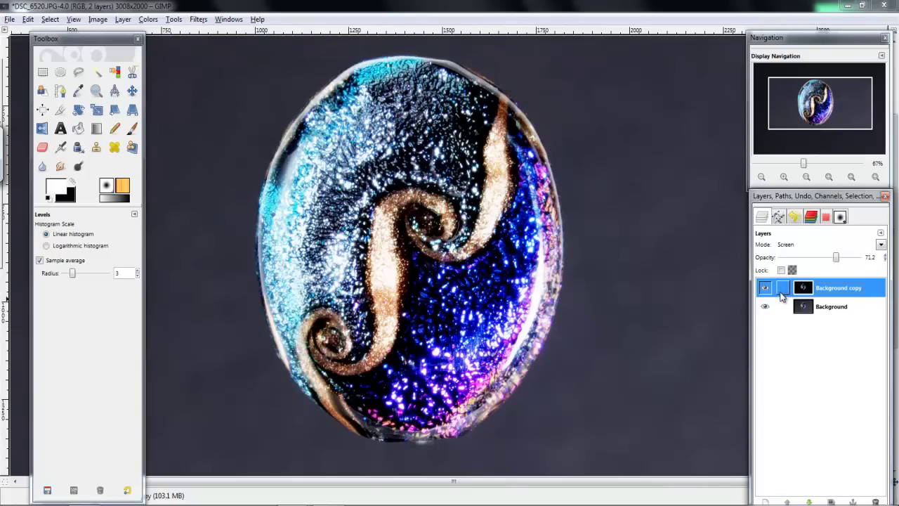
left_click(771, 288)
left_click(770, 289)
left_click(768, 291)
left_click(771, 295)
left_click(771, 291)
left_click(771, 289)
left_click(765, 290)
left_click(765, 289)
key("shift+ctrl+j")
left_click(765, 290)
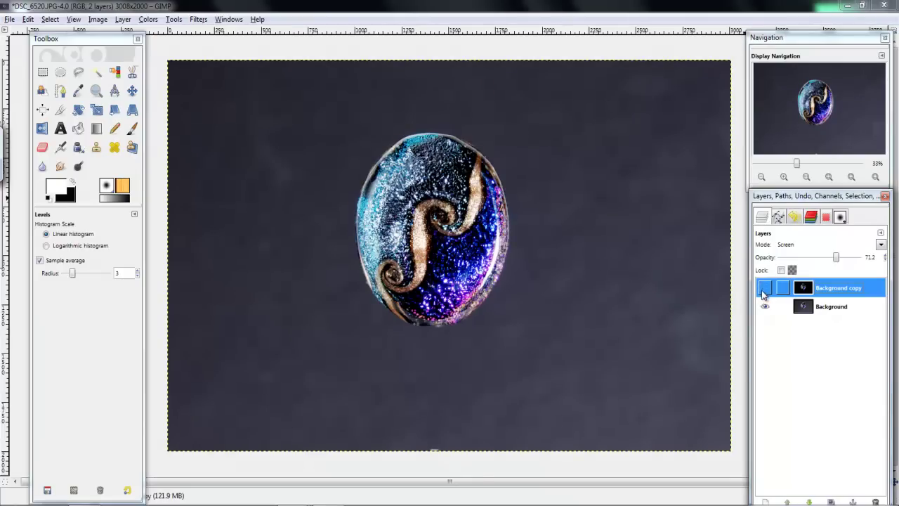
left_click(764, 290)
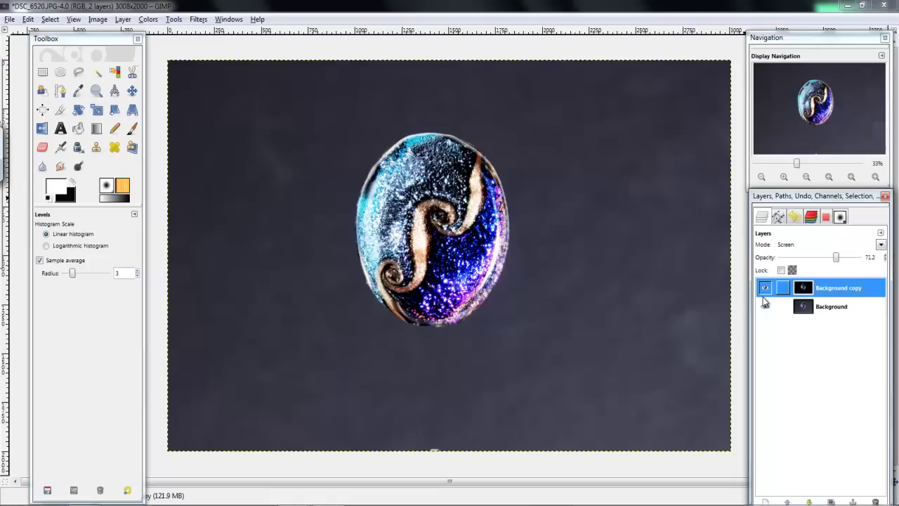